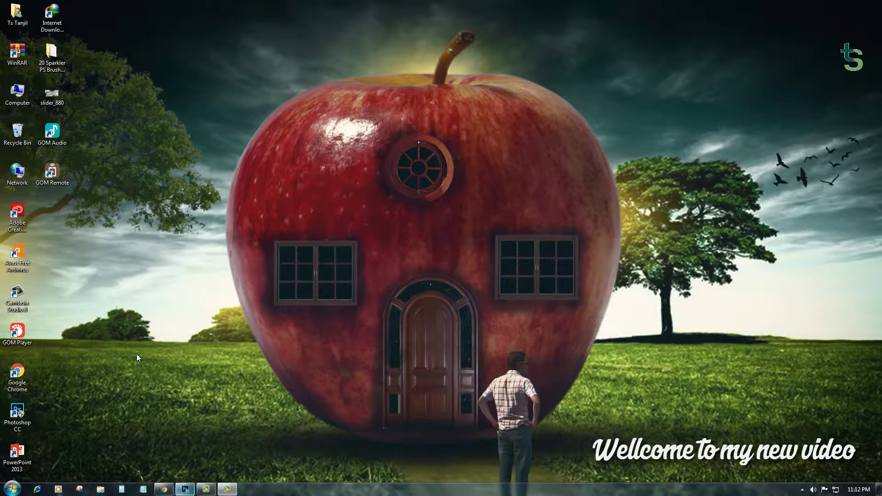
Step: Create a new white document of 14 × 10 inches at 150 pixels per inch
{"action": "left_click", "coordinate": [185, 489]}
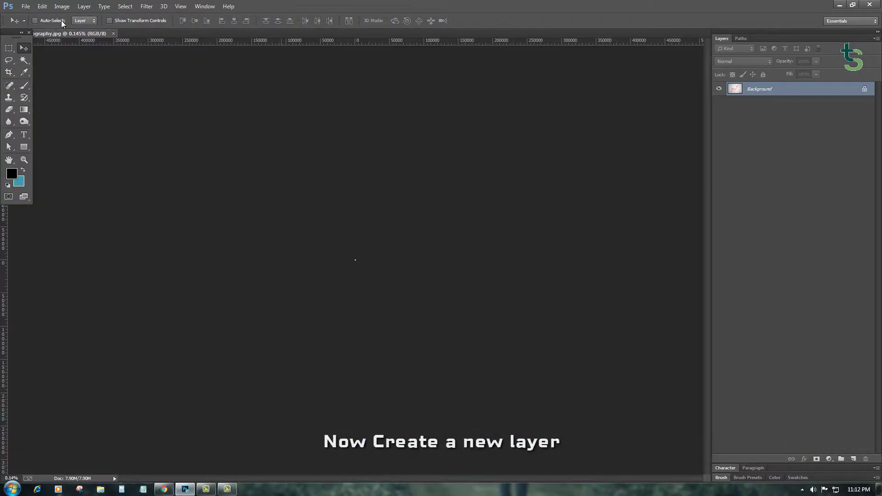
{"action": "left_click", "coordinate": [25, 6]}
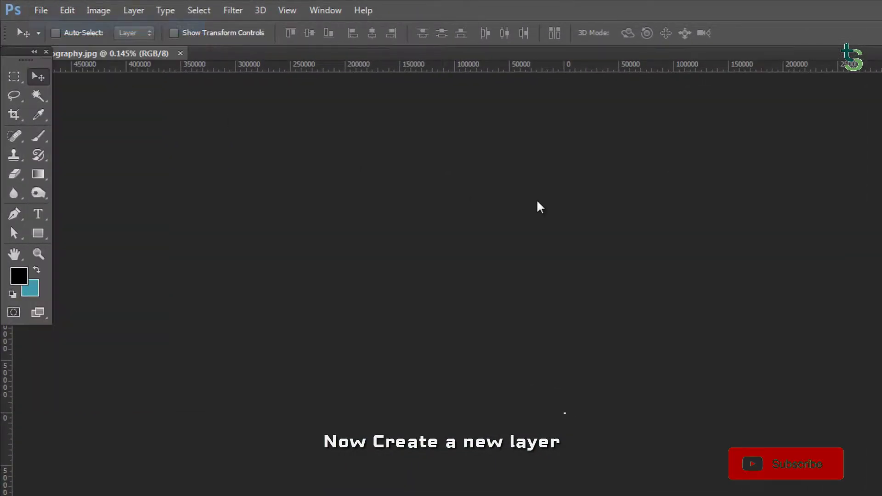
{"action": "key", "text": "ctrl+n"}
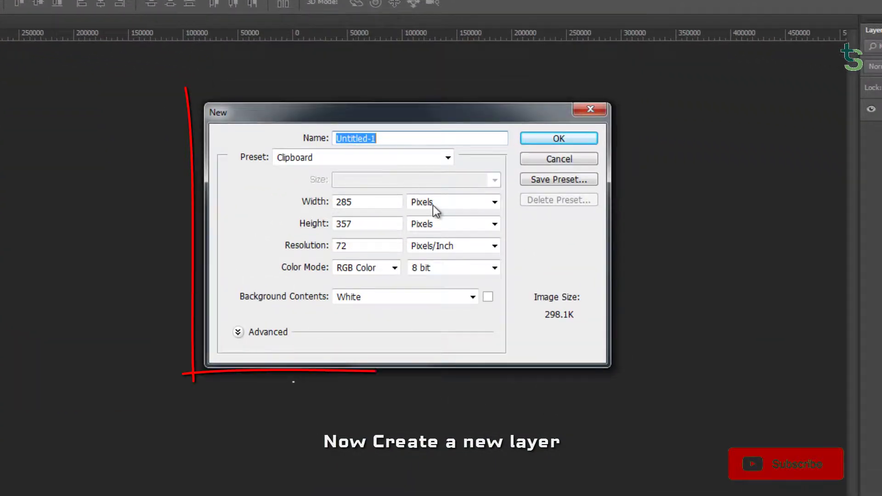
{"action": "left_click", "coordinate": [435, 210]}
{"action": "left_click", "coordinate": [434, 228]}
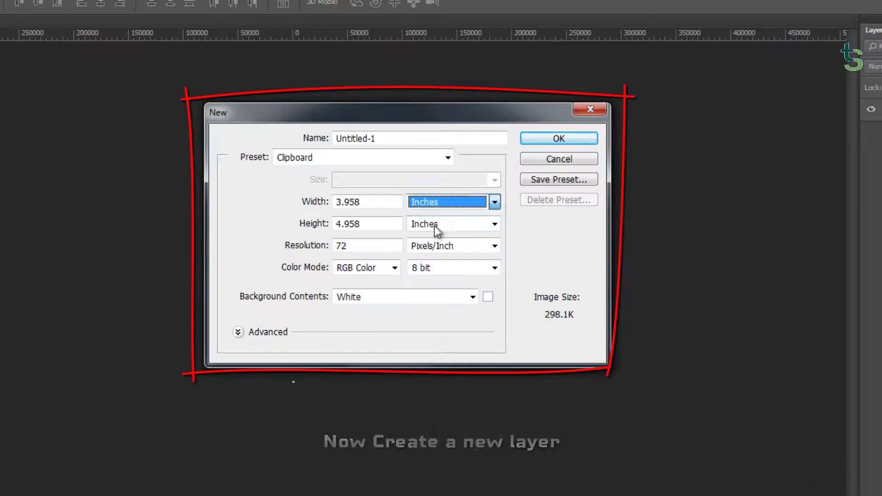
{"action": "double_click", "coordinate": [371, 201]}
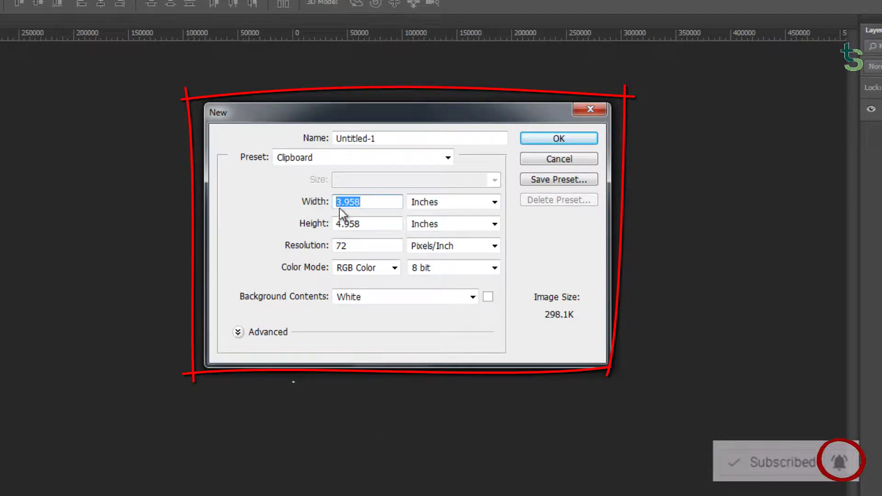
{"action": "type", "text": "14"}
{"action": "double_click", "coordinate": [368, 225]}
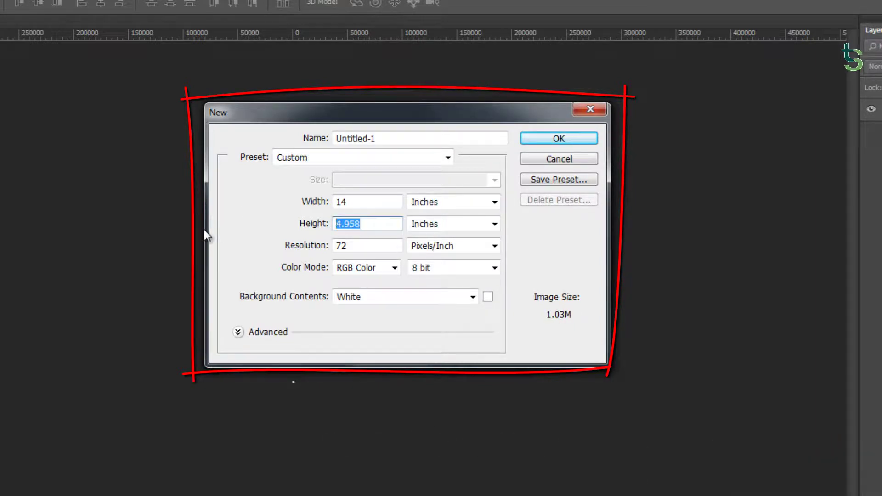
{"action": "type", "text": "10"}
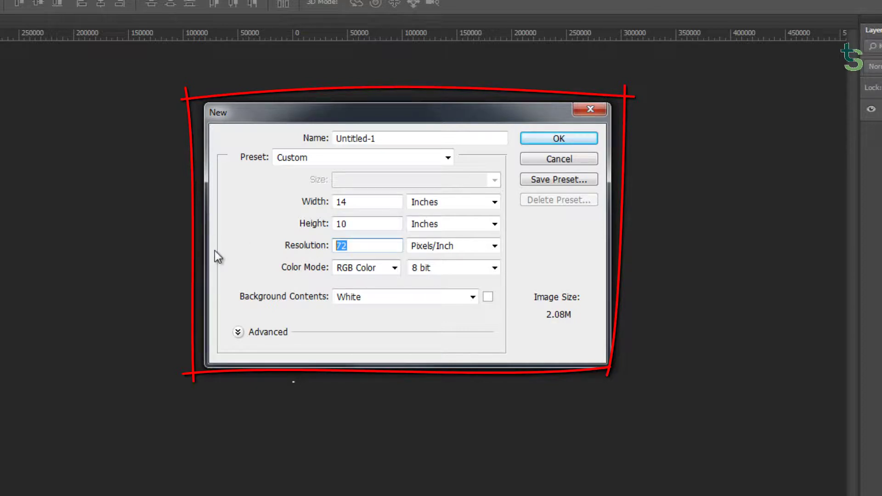
{"action": "type", "text": "150"}
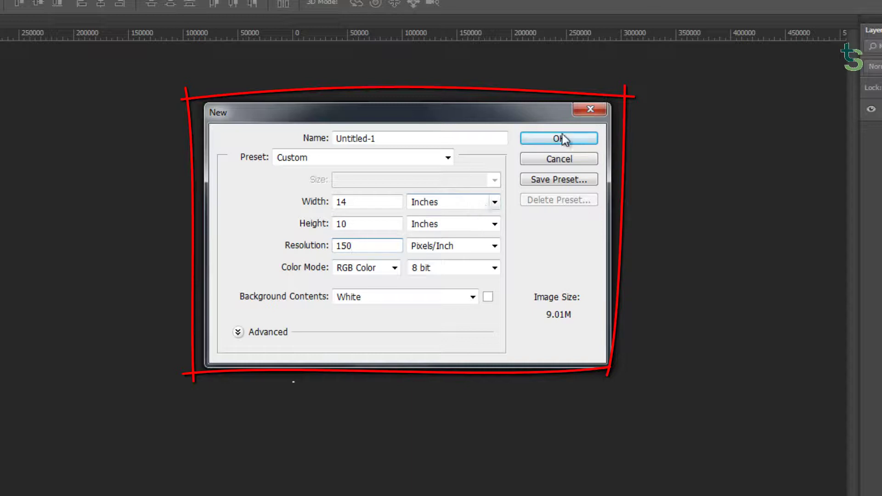
{"action": "left_click", "coordinate": [534, 140]}
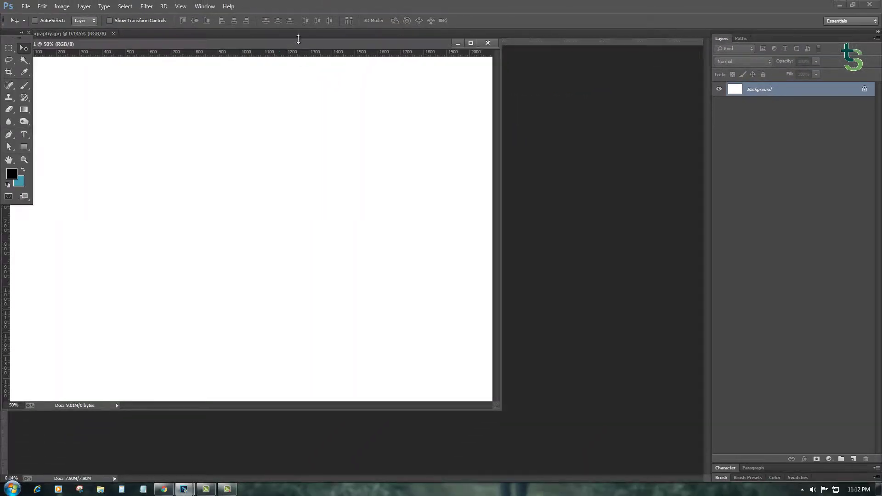
Step: Add a reversed radial gradient fill layer with its scale widened to 129
{"action": "left_click_drag", "start_coordinate": [313, 43], "coordinate": [417, 72]}
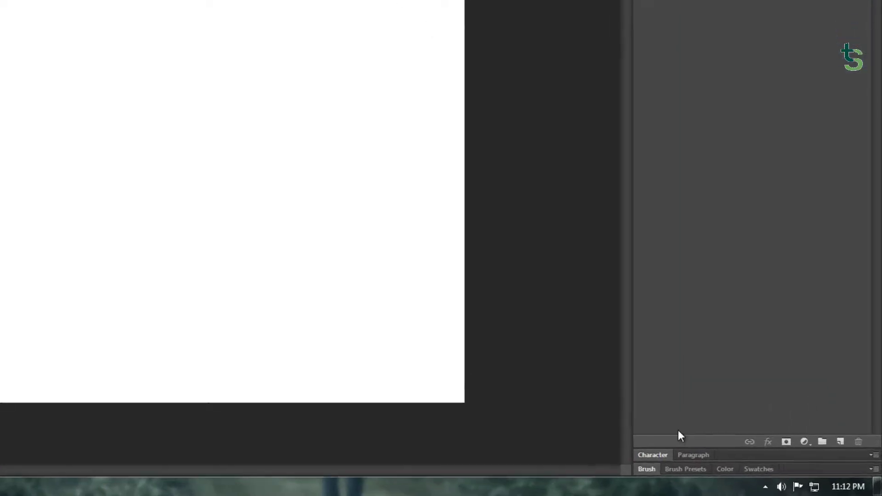
{"action": "left_click", "coordinate": [800, 438]}
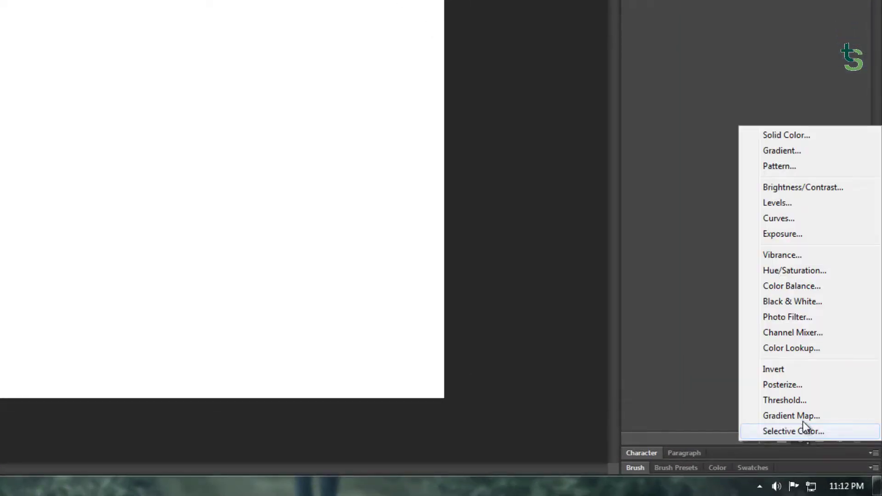
{"action": "left_click", "coordinate": [785, 150]}
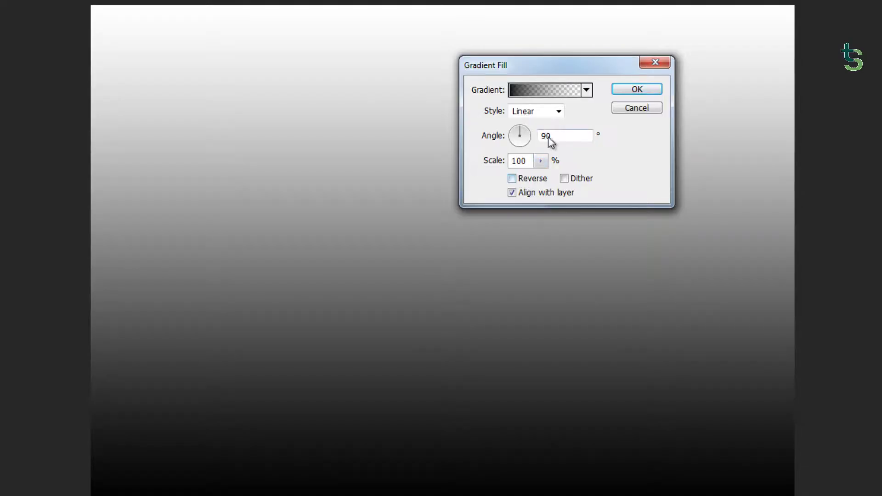
{"action": "left_click", "coordinate": [551, 111]}
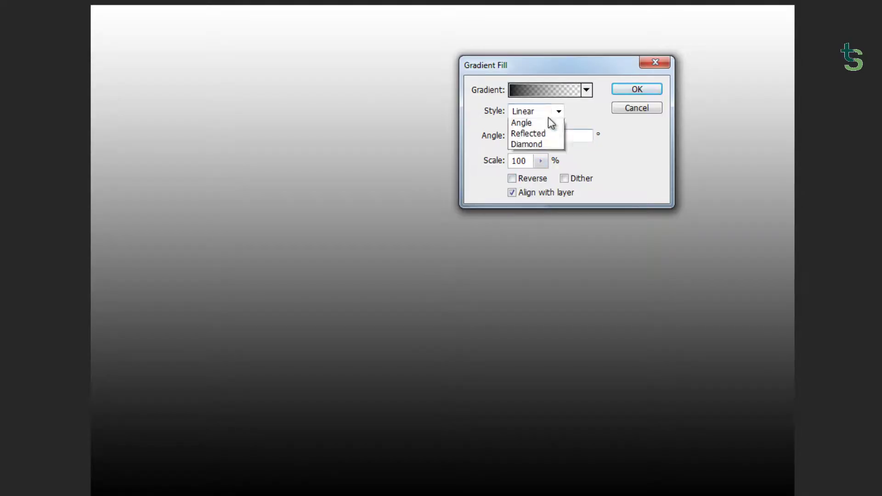
{"action": "left_click", "coordinate": [517, 137]}
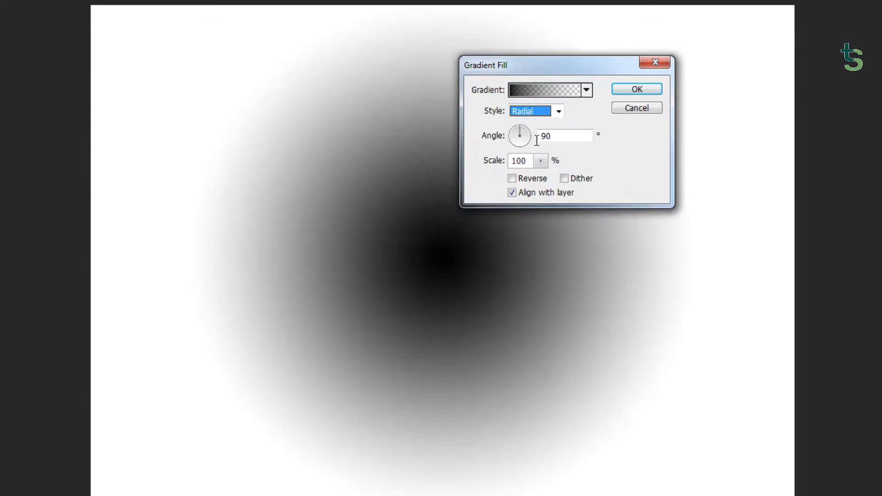
{"action": "left_click", "coordinate": [511, 178]}
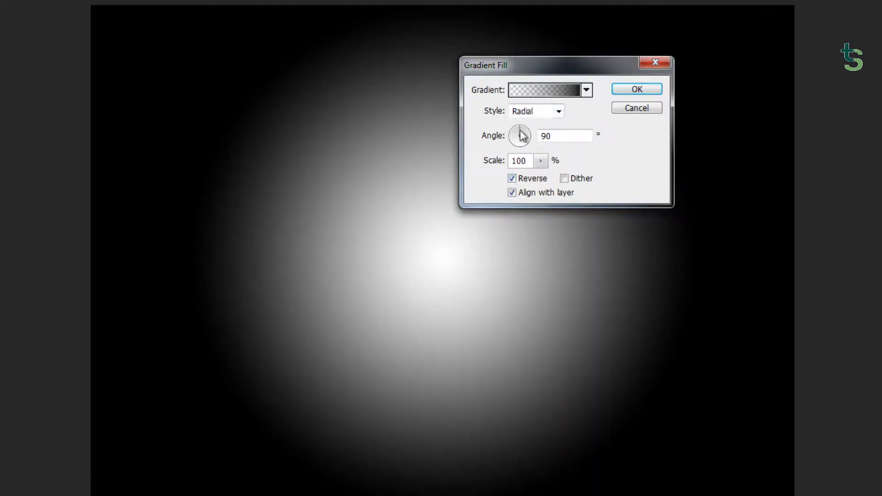
{"action": "left_click_drag", "start_coordinate": [494, 166], "coordinate": [512, 166]}
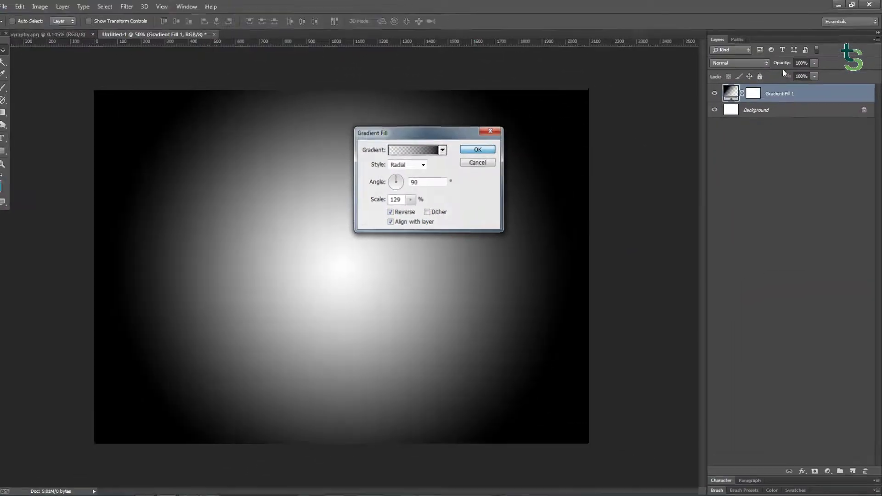
{"action": "left_click", "coordinate": [636, 89]}
Step: Lower the gradient layer's opacity to 46% and toggle its visibility to compare
{"action": "left_click_drag", "start_coordinate": [743, 93], "coordinate": [727, 94]}
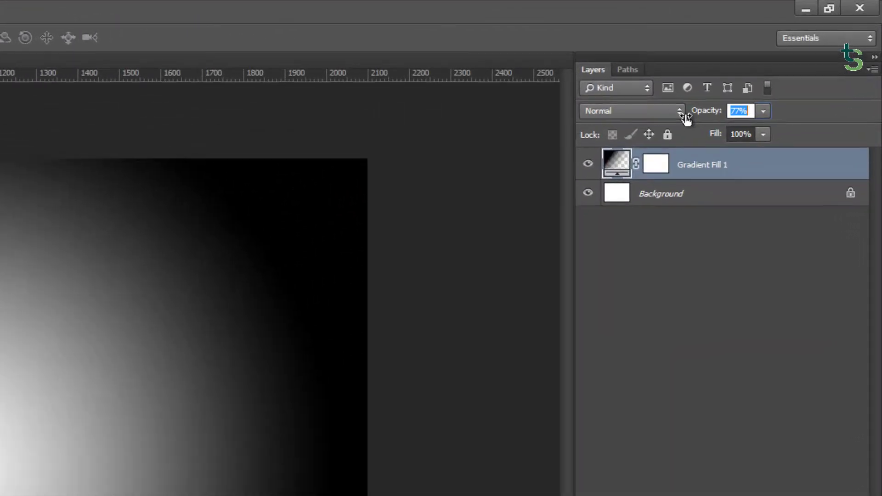
{"action": "left_click_drag", "start_coordinate": [678, 118], "coordinate": [661, 118]}
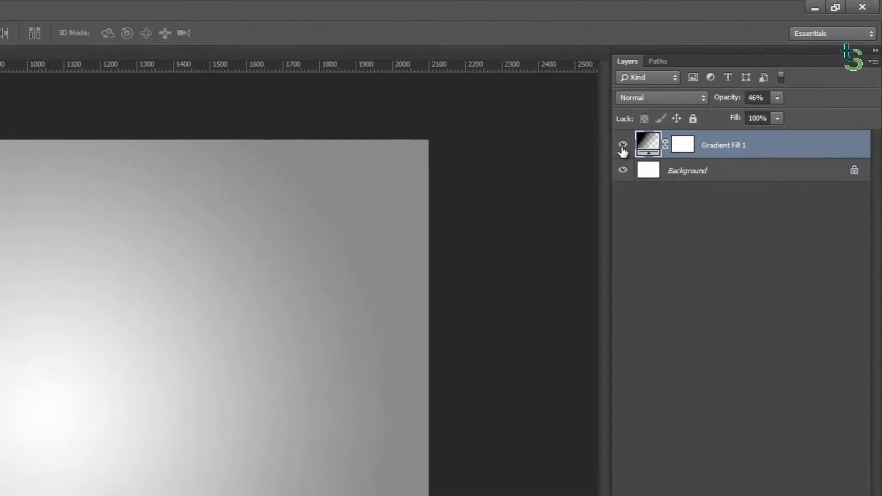
{"action": "left_click", "coordinate": [622, 146]}
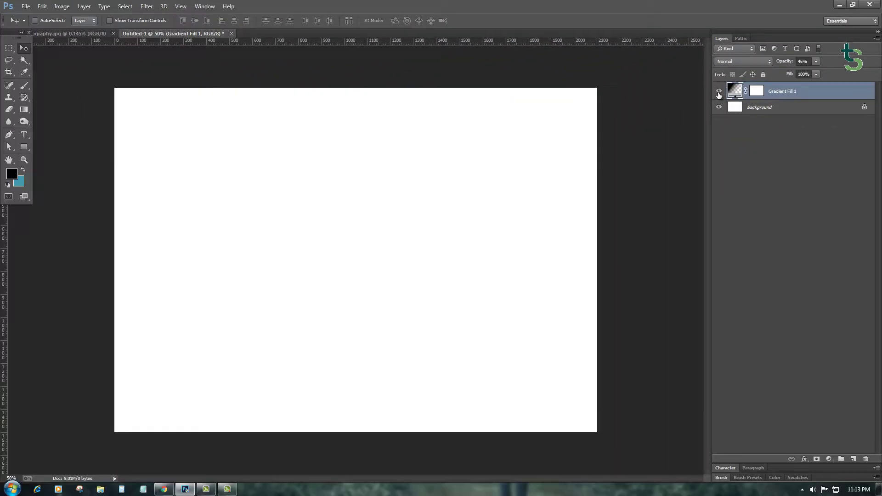
{"action": "left_click", "coordinate": [718, 90]}
{"action": "scroll", "coordinate": [403, 334], "scroll_direction": "down", "scroll_amount": 3}
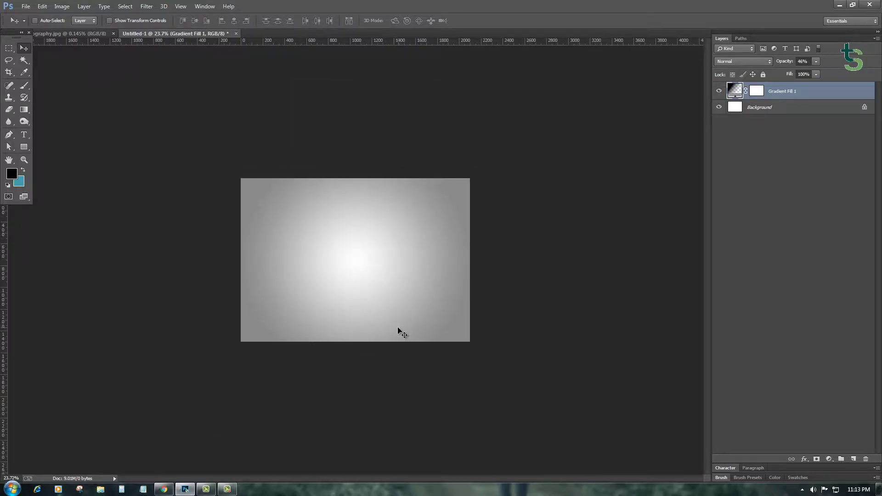
{"action": "scroll", "coordinate": [403, 334], "scroll_direction": "up", "scroll_amount": 5}
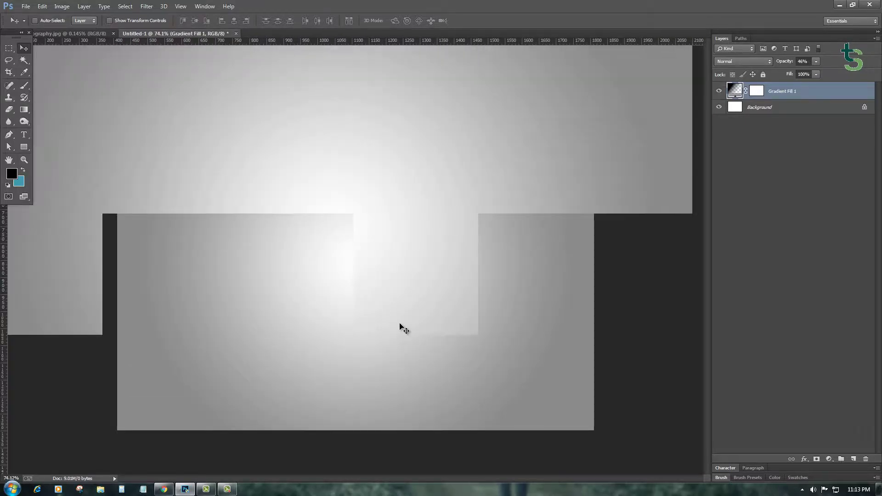
{"action": "scroll", "coordinate": [403, 334], "scroll_direction": "down", "scroll_amount": 3}
{"action": "scroll", "coordinate": [398, 329], "scroll_direction": "up", "scroll_amount": 2}
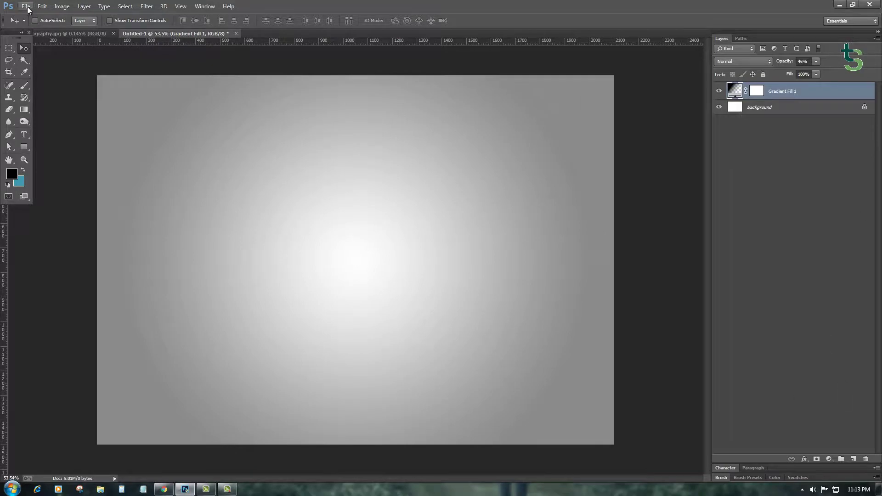
Step: Open the animal silhouettes image
{"action": "left_click", "coordinate": [26, 7]}
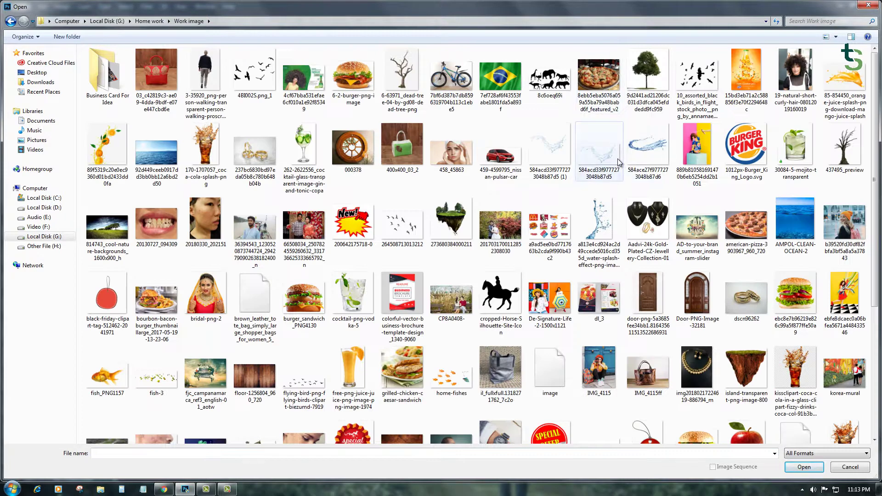
{"action": "left_click", "coordinate": [500, 296]}
{"action": "scroll", "coordinate": [176, 329], "scroll_direction": "down", "scroll_amount": 3}
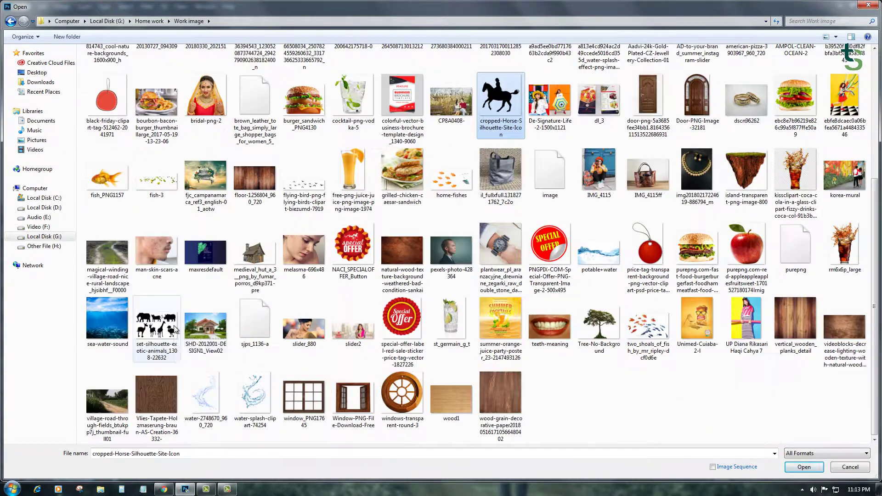
{"action": "double_click", "coordinate": [176, 329]}
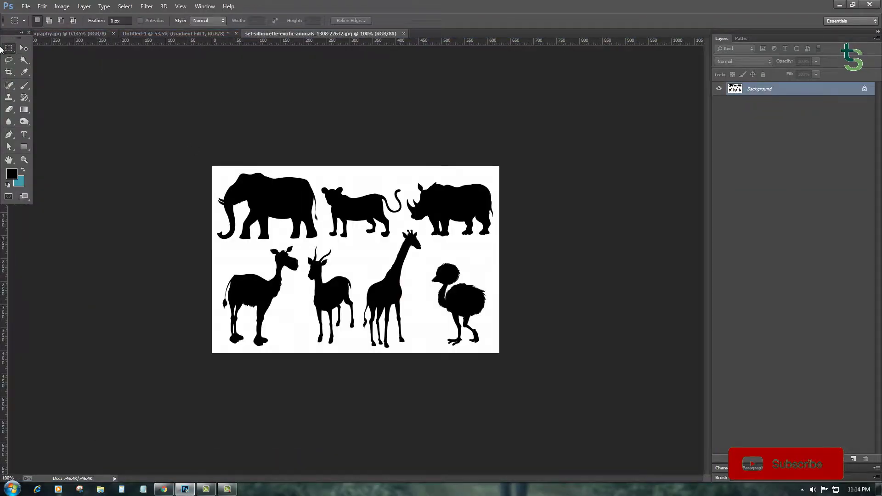
Step: Copy the marqueed elephant onto its own layer and hide the Background layer
{"action": "left_click_drag", "start_coordinate": [210, 168], "coordinate": [320, 243]}
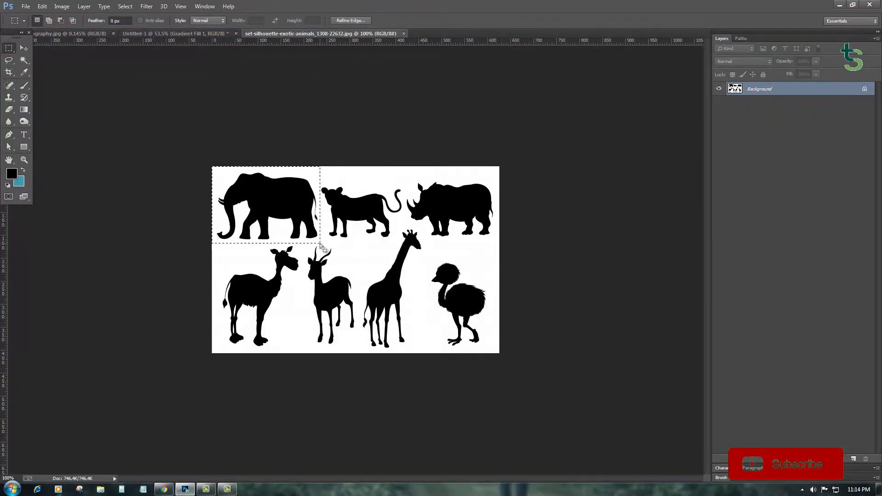
{"action": "key", "text": "ctrl+j"}
{"action": "left_click", "coordinate": [718, 102]}
{"action": "left_click", "coordinate": [24, 59]}
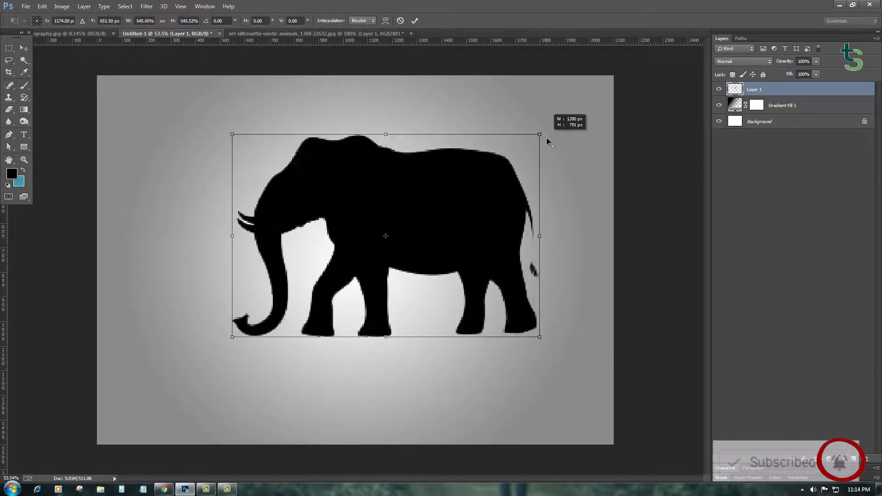
Step: Position the enlarged elephant near the canvas centre and commit the transform
{"action": "left_click_drag", "start_coordinate": [509, 182], "coordinate": [473, 202]}
{"action": "key", "text": "Return"}
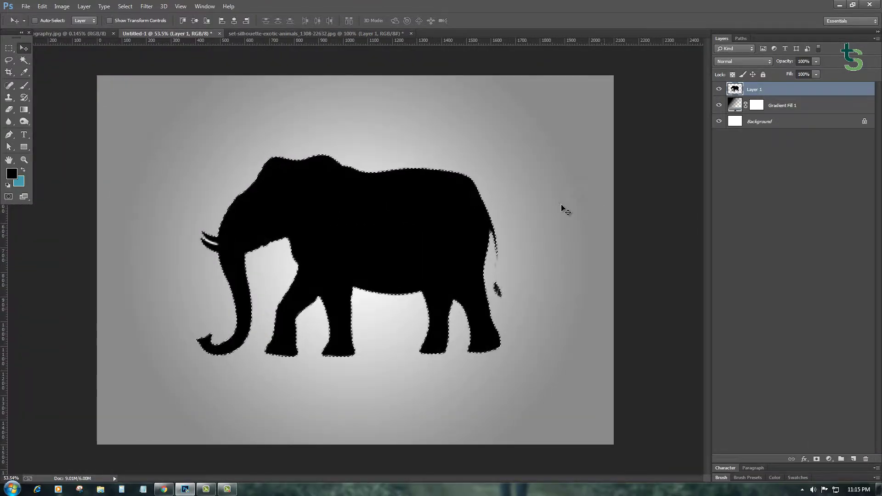
{"action": "scroll", "coordinate": [561, 208], "scroll_direction": "up", "scroll_amount": 3}
{"action": "scroll", "coordinate": [531, 230], "scroll_direction": "up", "scroll_amount": 2}
Step: Polygon-select around the elephant's tail, invert, and delete the leftover white fringe
{"action": "right_click", "coordinate": [9, 59]}
{"action": "left_click", "coordinate": [42, 69]}
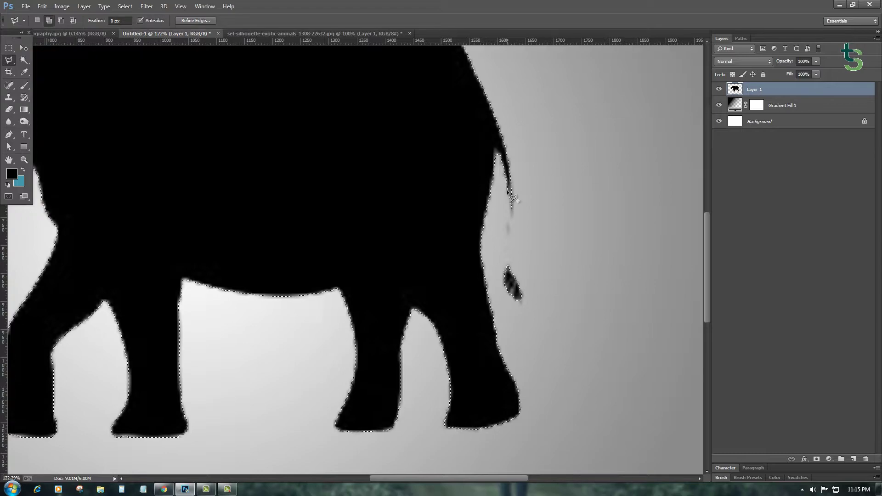
{"action": "left_click", "coordinate": [507, 192]}
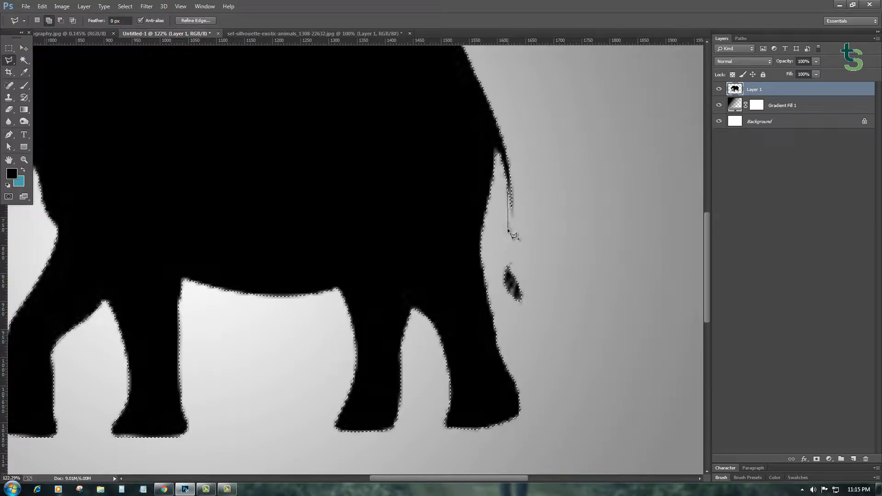
{"action": "left_click", "coordinate": [512, 186]}
{"action": "scroll", "coordinate": [520, 239], "scroll_direction": "down", "scroll_amount": 6}
{"action": "scroll", "coordinate": [509, 252], "scroll_direction": "down", "scroll_amount": 4}
{"action": "left_click", "coordinate": [816, 459]}
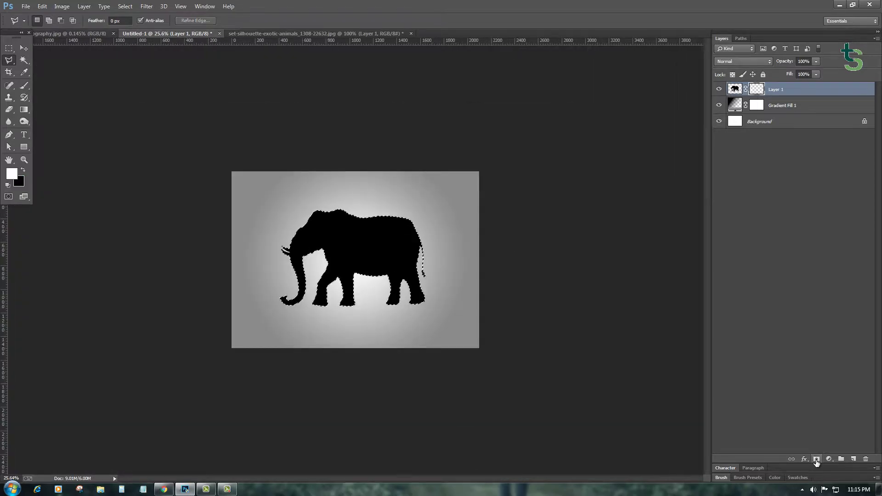
{"action": "key", "text": "ctrl+z"}
{"action": "scroll", "coordinate": [670, 206], "scroll_direction": "up", "scroll_amount": 5}
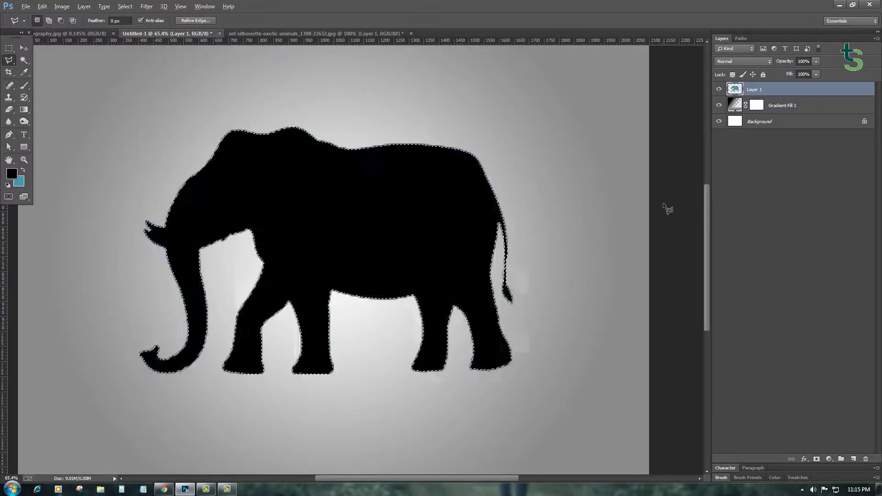
{"action": "key", "text": "ctrl+shift+i"}
{"action": "key", "text": "Delete"}
{"action": "key", "text": "ctrl+d"}
Step: Copy the elephant's outline onto a new Layer 2 and delete Layer 1
{"action": "left_click", "coordinate": [734, 89], "text": "ctrl"}
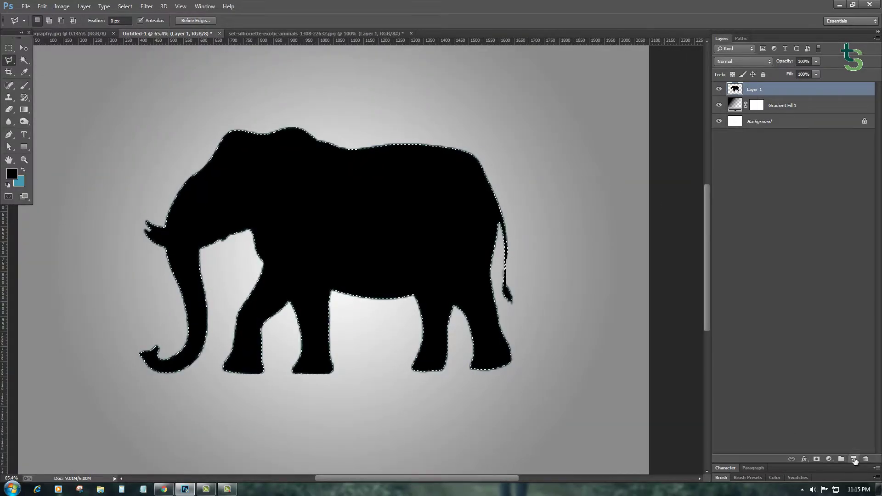
{"action": "key", "text": "ctrl+j"}
{"action": "left_click_drag", "start_coordinate": [781, 103], "coordinate": [865, 459]}
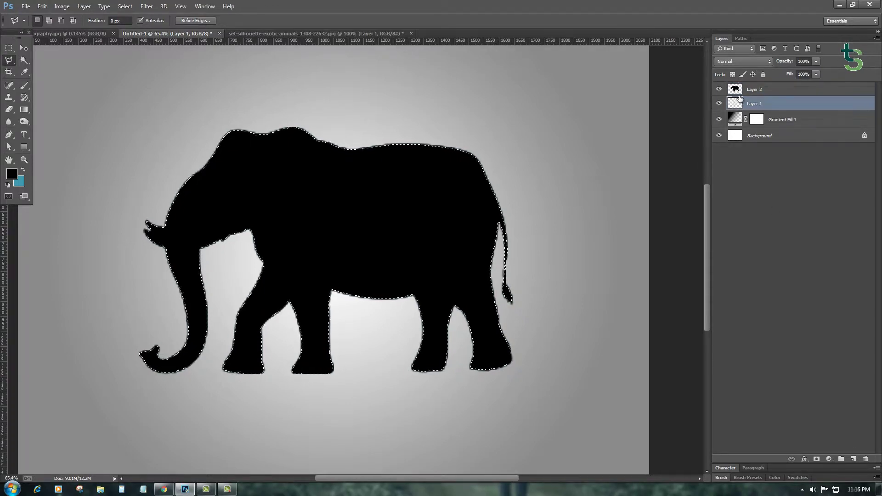
{"action": "key", "text": "ctrl+d"}
{"action": "key", "text": "ctrl+shift+d"}
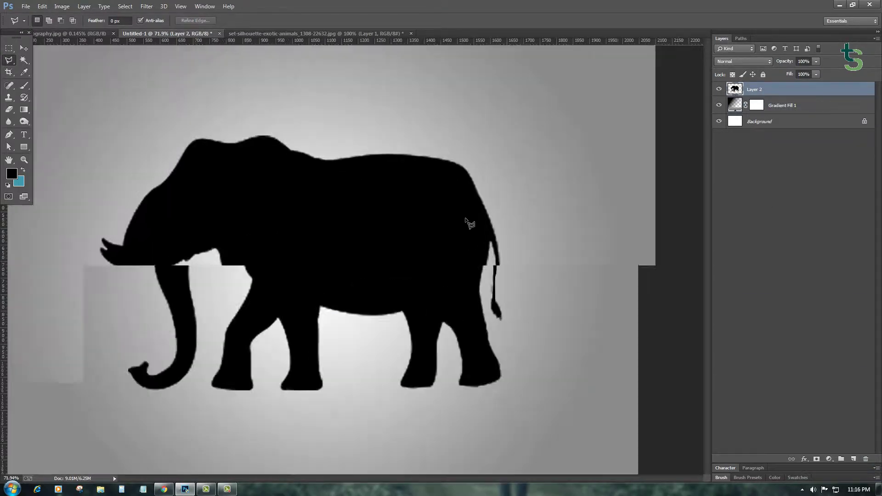
{"action": "scroll", "coordinate": [464, 221], "scroll_direction": "down", "scroll_amount": 3}
{"action": "scroll", "coordinate": [500, 283], "scroll_direction": "up", "scroll_amount": 3}
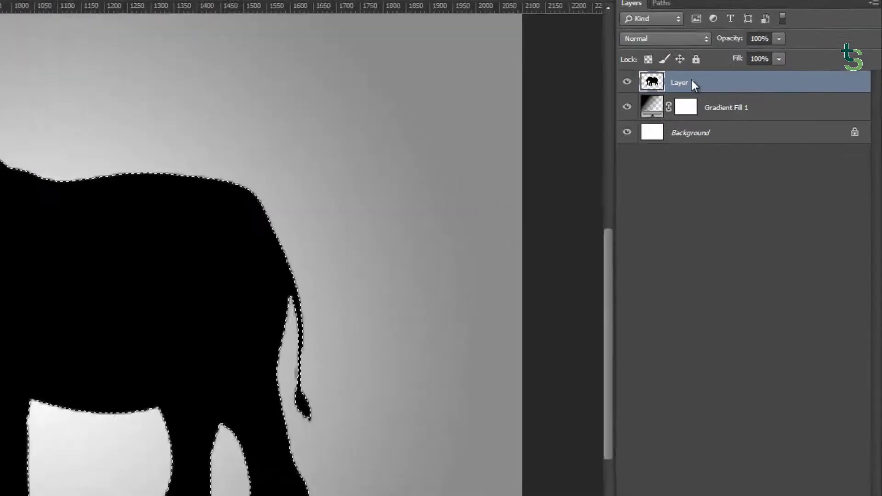
Step: Convert Layer 2 to a smart object, open its .psb contents, and add empty Layer 3
{"action": "right_click", "coordinate": [749, 89]}
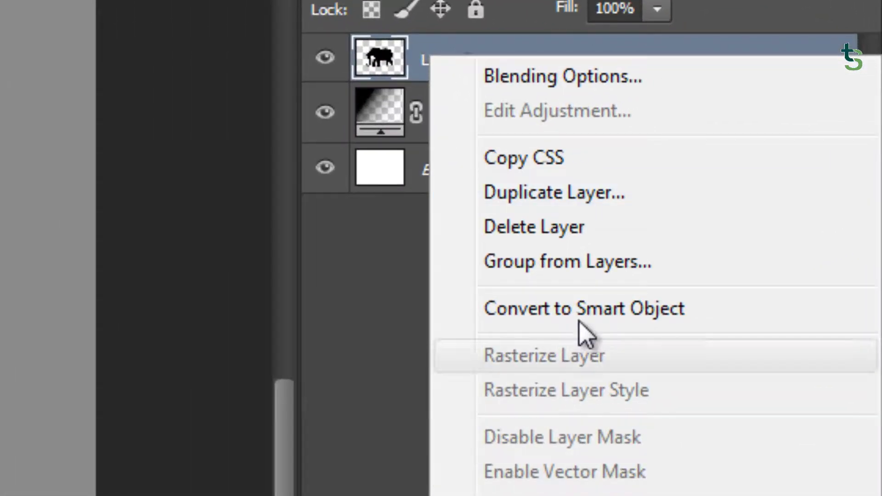
{"action": "left_click", "coordinate": [590, 314]}
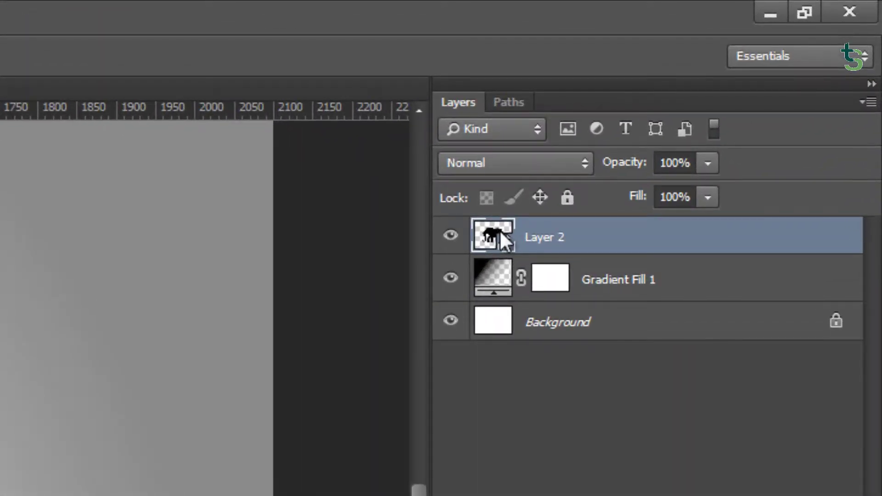
{"action": "double_click", "coordinate": [501, 234]}
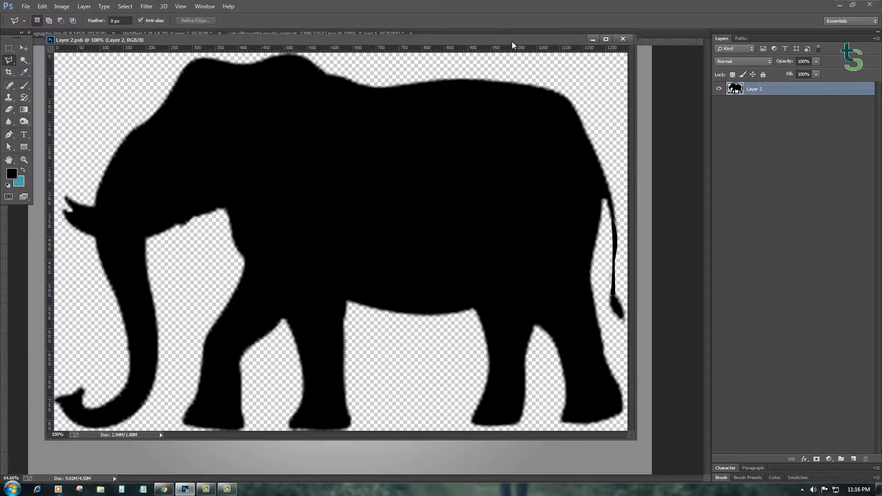
{"action": "left_click_drag", "start_coordinate": [512, 41], "coordinate": [538, 38]}
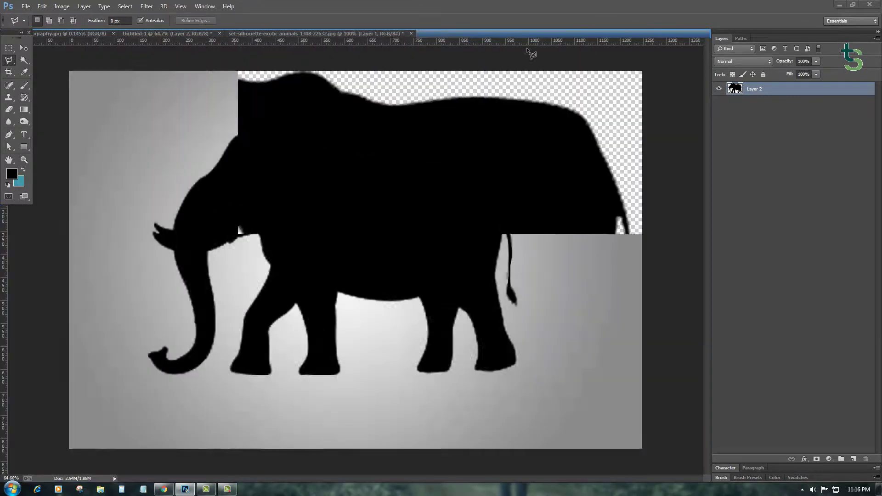
{"action": "key", "text": "ctrl+minus"}
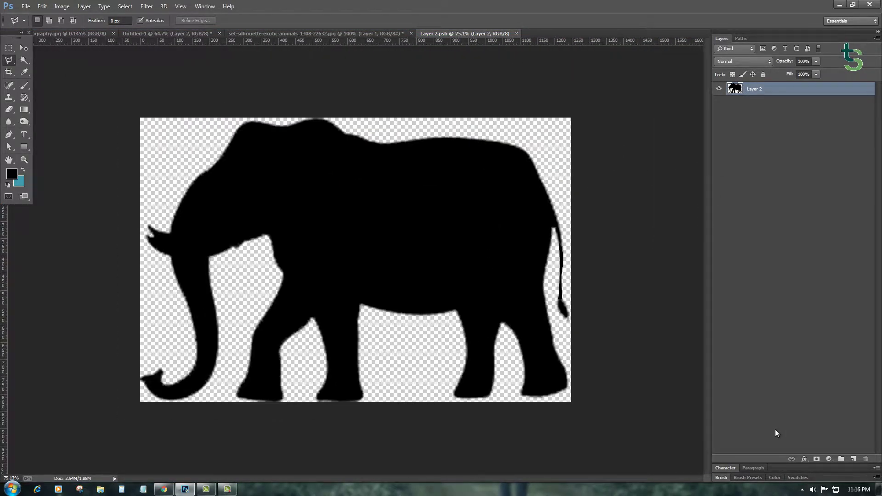
{"action": "left_click", "coordinate": [851, 458]}
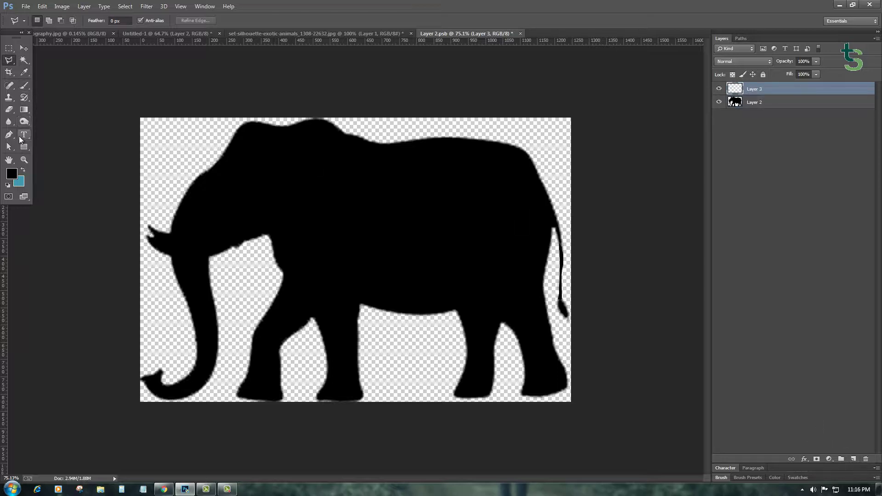
Step: Hide the elephant layer and type the designer's name at 7 pt near the top-left
{"action": "left_click", "coordinate": [719, 101]}
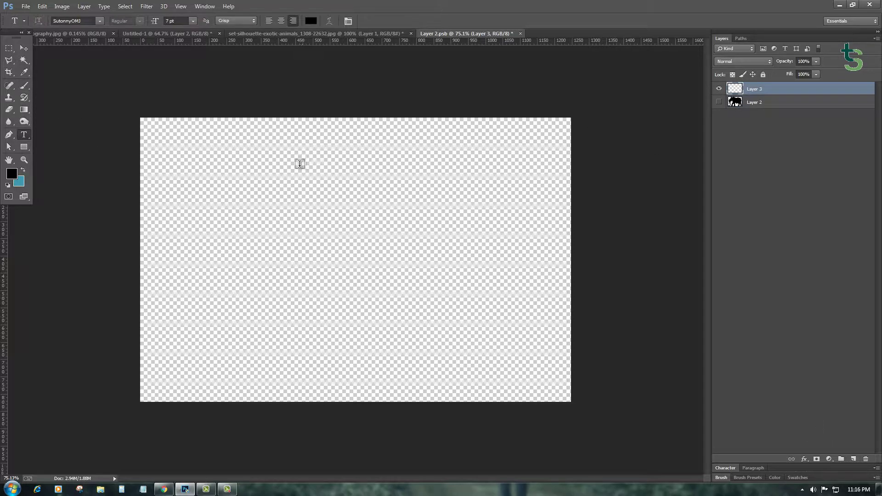
{"action": "key", "text": "ctrl+plus"}
{"action": "left_click", "coordinate": [151, 111]}
{"action": "type", "text": "Ts Tanil Isla"}
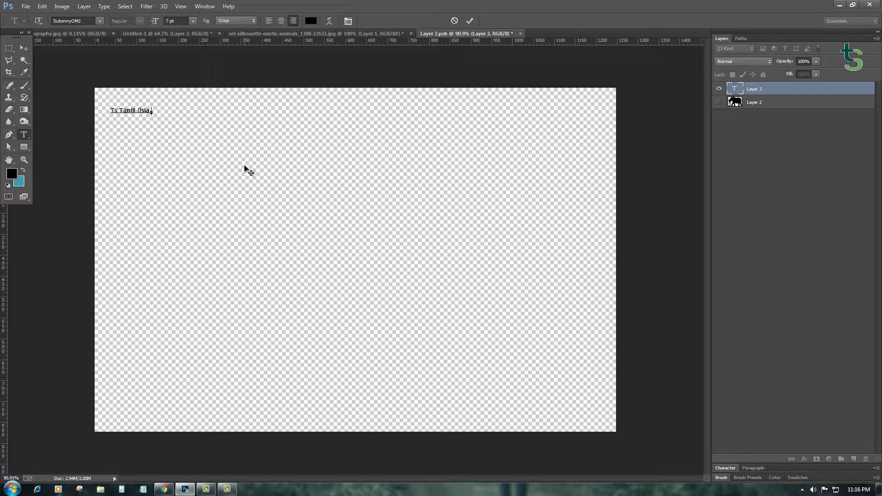
{"action": "key", "text": "BackSpace"}
{"action": "type", "text": "a"}
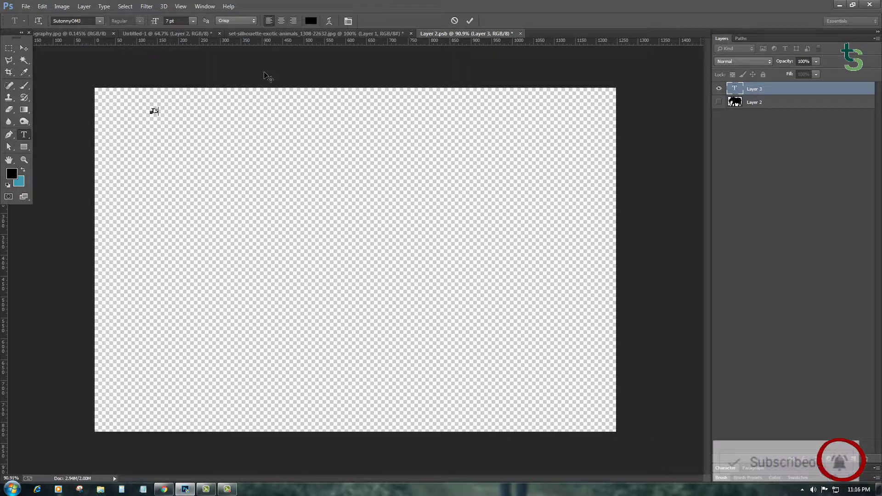
Step: Move the name text to the top-left corner and repeat copies across the top row
{"action": "left_click", "coordinate": [24, 48]}
{"action": "mouse_move", "coordinate": [161, 118]}
{"action": "left_mouse_down"}
{"action": "mouse_move", "coordinate": [109, 101]}
{"action": "mouse_move", "coordinate": [228, 94]}
{"action": "mouse_move", "coordinate": [269, 107]}
{"action": "mouse_move", "coordinate": [298, 94]}
{"action": "left_mouse_up"}
{"action": "key", "text": "ctrl+z"}
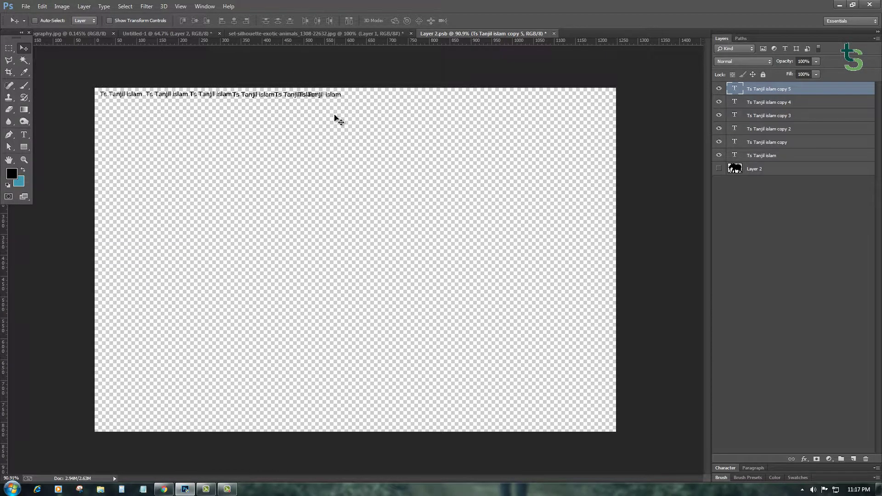
{"action": "mouse_move", "coordinate": [334, 118]}
{"action": "left_mouse_down"}
{"action": "mouse_move", "coordinate": [425, 99]}
{"action": "mouse_move", "coordinate": [599, 108]}
{"action": "left_mouse_up"}
{"action": "key", "text": "ctrl+plus"}
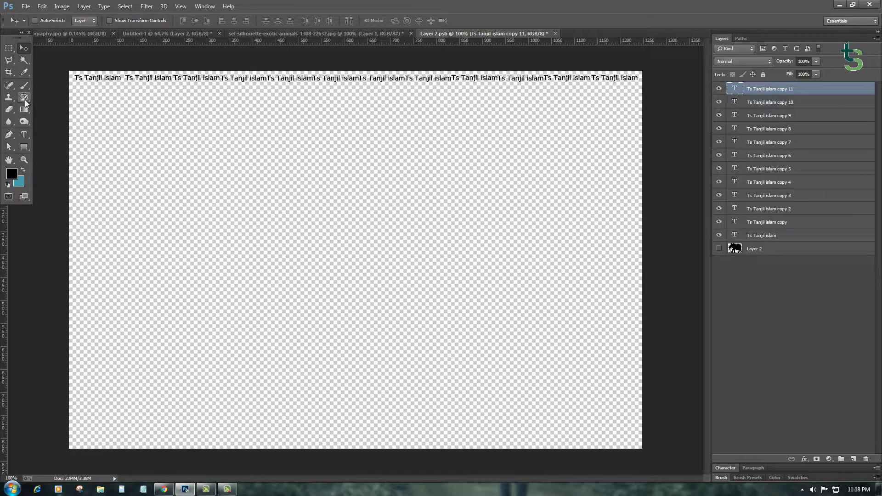
Step: Add a GRAPHIC DESIGNER text line under the names and repeat it across the row
{"action": "key", "text": "t"}
{"action": "left_click", "coordinate": [95, 107]}
{"action": "type", "text": "GRAPHIC DESIGNER"}
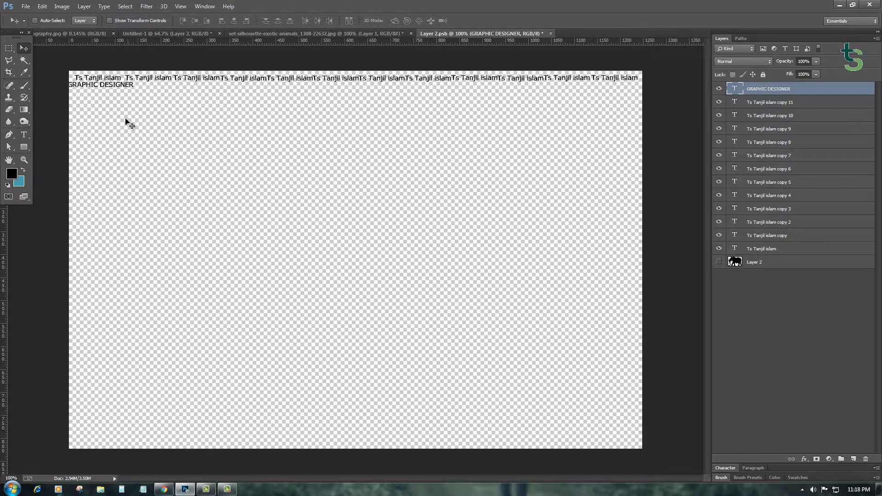
{"action": "mouse_move", "coordinate": [156, 137]}
{"action": "left_mouse_down"}
{"action": "mouse_move", "coordinate": [98, 114]}
{"action": "mouse_move", "coordinate": [210, 88]}
{"action": "mouse_move", "coordinate": [602, 89]}
{"action": "left_mouse_up"}
{"action": "key", "text": "ctrl+minus"}
Step: Merge the two text rows into one layer and duplicate them twice further down
{"action": "left_click", "coordinate": [771, 355], "text": "shift"}
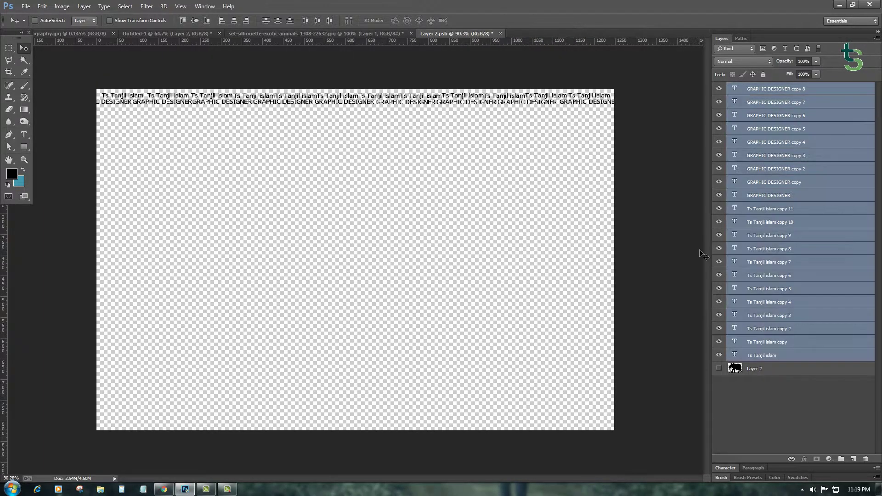
{"action": "key", "text": "ctrl+e"}
{"action": "left_click_drag", "start_coordinate": [291, 102], "coordinate": [294, 115], "text": "alt"}
{"action": "key", "text": "ctrl+j"}
{"action": "left_click_drag", "start_coordinate": [532, 138], "coordinate": [534, 152]}
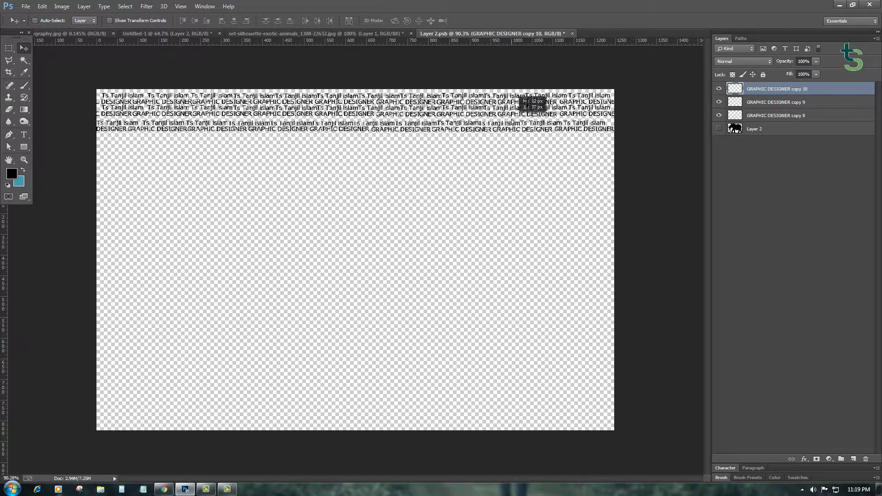
{"action": "scroll", "coordinate": [533, 151], "scroll_direction": "down", "scroll_amount": 3}
{"action": "scroll", "coordinate": [381, 180], "scroll_direction": "up", "scroll_amount": 2}
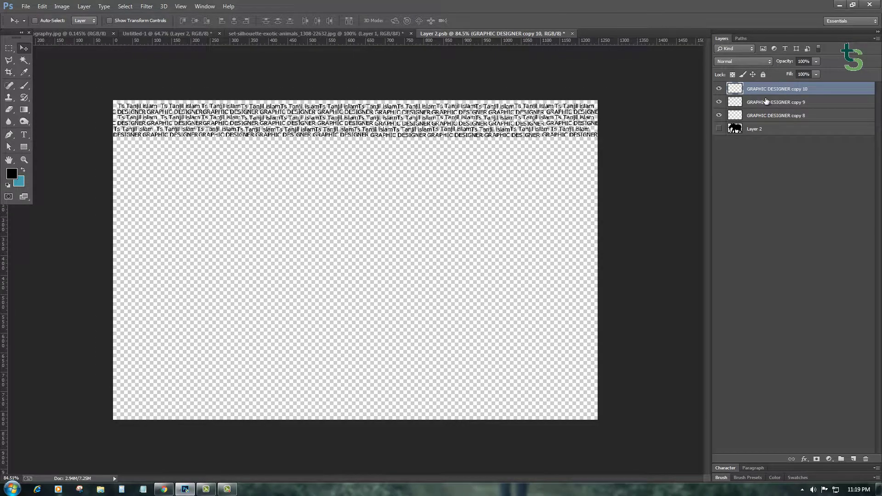
Step: Copy the row blocks down until the canvas is full, then merge all text into one layer
{"action": "left_click", "coordinate": [770, 115], "text": "shift"}
{"action": "left_click_drag", "start_coordinate": [430, 107], "coordinate": [432, 130], "text": "alt"}
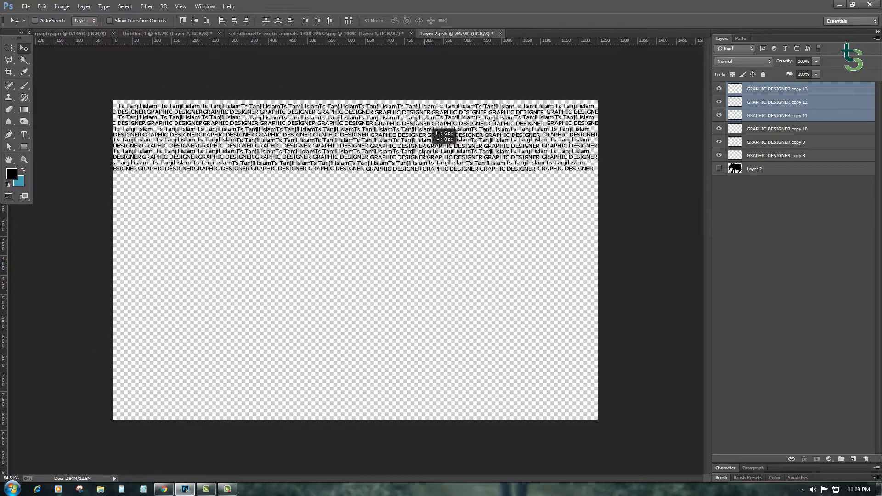
{"action": "left_click", "coordinate": [767, 156], "text": "shift"}
{"action": "key", "text": "ctrl+e"}
{"action": "left_click_drag", "start_coordinate": [449, 138], "coordinate": [445, 408], "text": "alt"}
{"action": "scroll", "coordinate": [418, 281], "scroll_direction": "down", "scroll_amount": 1}
{"action": "left_click", "coordinate": [763, 142]}
{"action": "left_click", "coordinate": [776, 90], "text": "shift"}
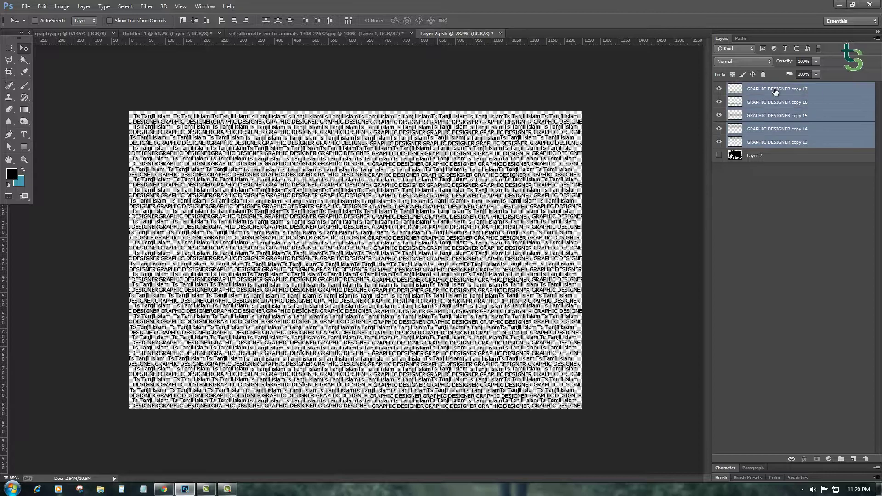
{"action": "key", "text": "ctrl+e"}
{"action": "left_click", "coordinate": [718, 89]}
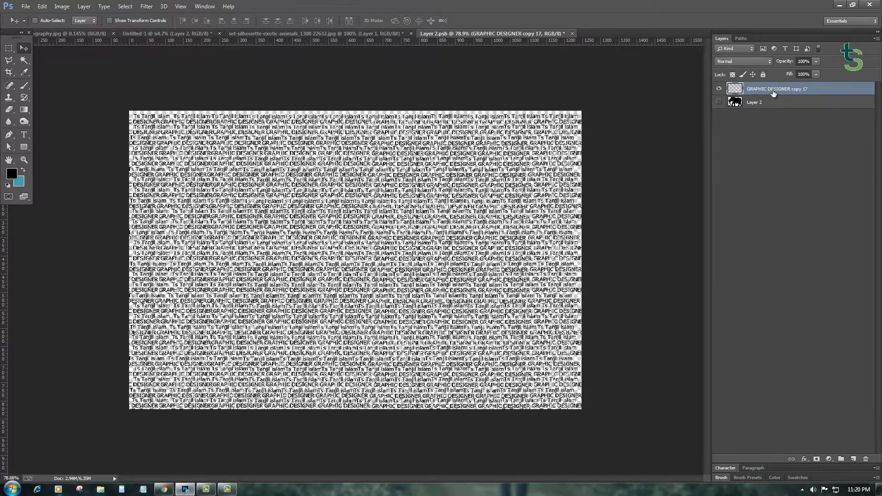
Step: Apply a Color Overlay layer style in a lighter brown to the merged text layer
{"action": "double_click", "coordinate": [833, 92]}
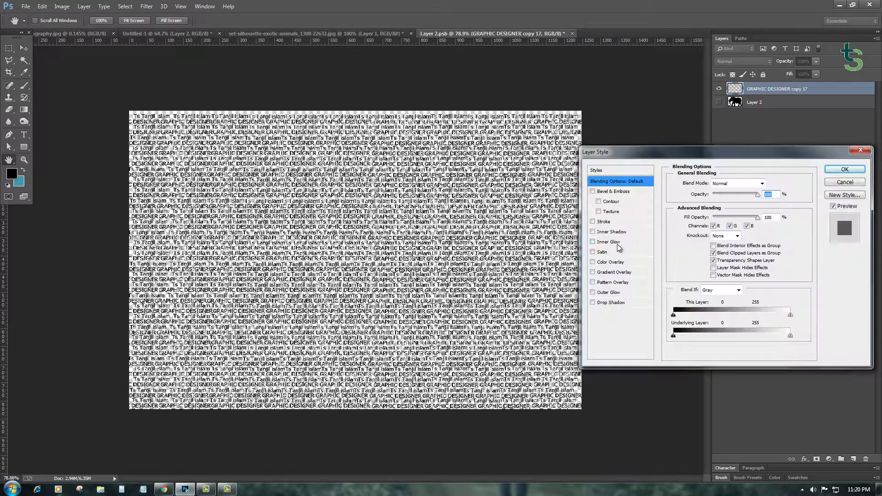
{"action": "left_click", "coordinate": [600, 263]}
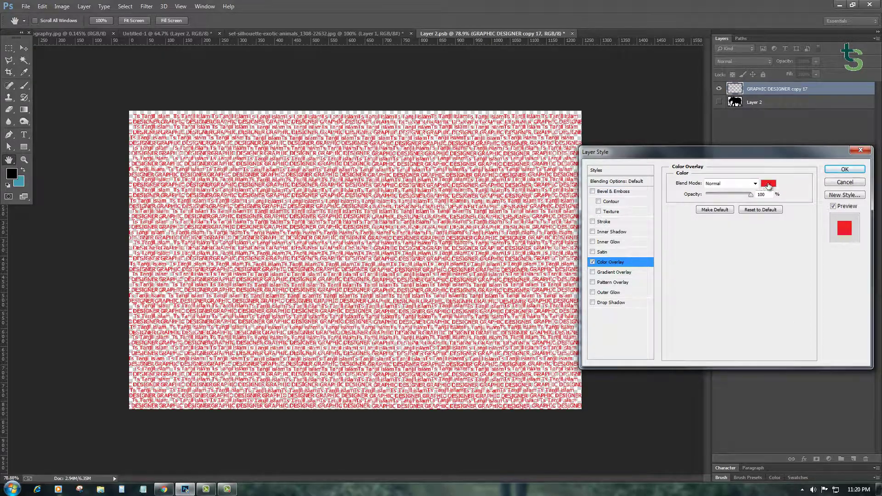
{"action": "left_click", "coordinate": [768, 184]}
{"action": "left_click_drag", "start_coordinate": [650, 277], "coordinate": [651, 306]}
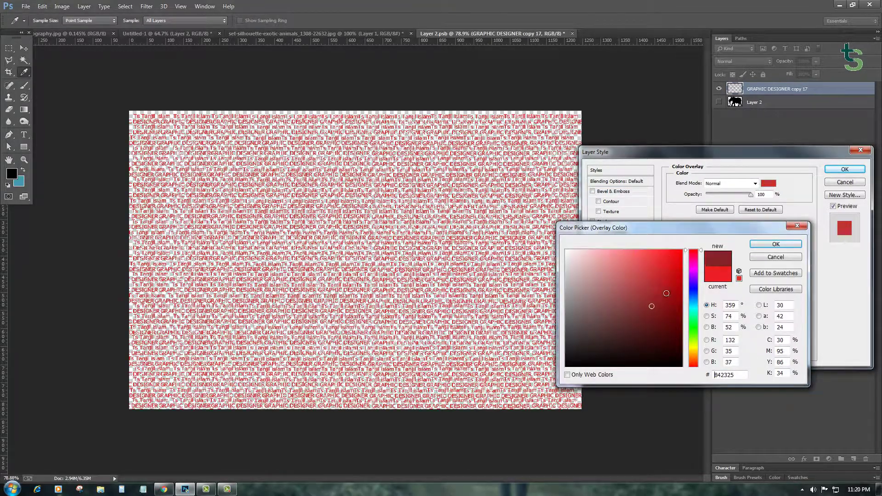
{"action": "left_click", "coordinate": [604, 267]}
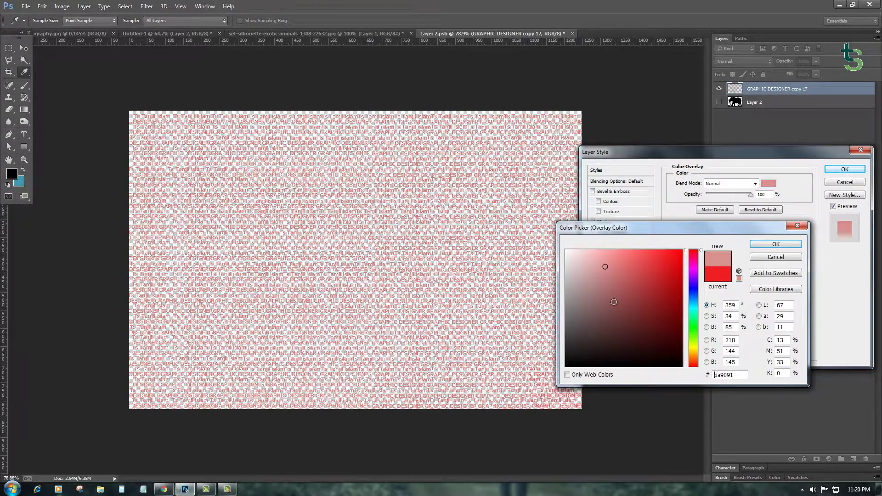
{"action": "mouse_move", "coordinate": [614, 302]}
{"action": "left_mouse_down"}
{"action": "mouse_move", "coordinate": [585, 305]}
{"action": "mouse_move", "coordinate": [610, 318]}
{"action": "mouse_move", "coordinate": [683, 250]}
{"action": "left_mouse_up"}
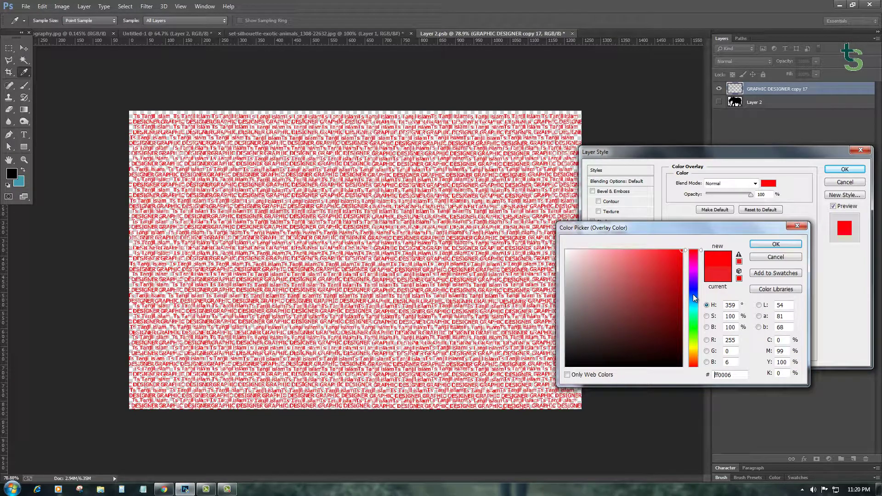
{"action": "left_click_drag", "start_coordinate": [673, 296], "coordinate": [594, 315]}
{"action": "left_click_drag", "start_coordinate": [693, 298], "coordinate": [695, 360]}
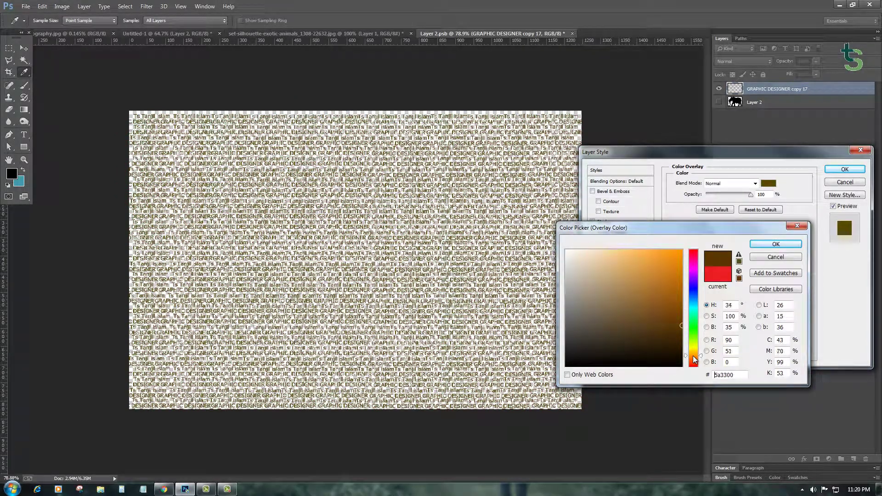
{"action": "left_click_drag", "start_coordinate": [680, 329], "coordinate": [681, 314]}
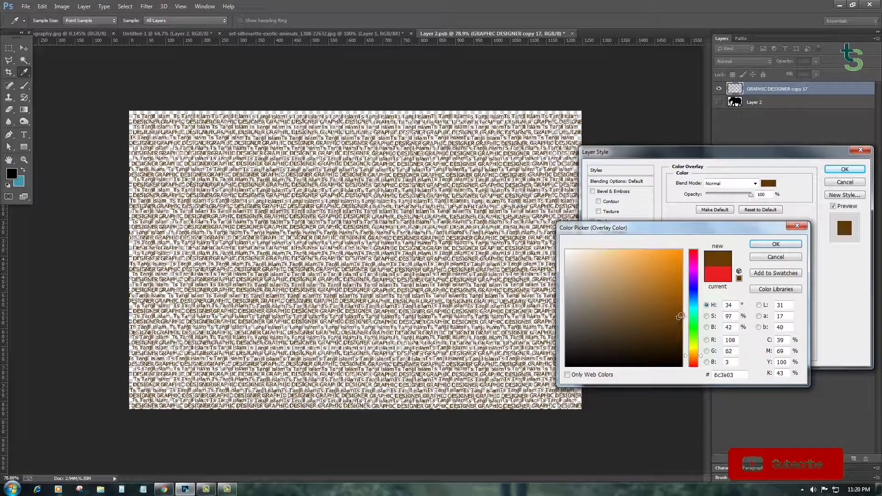
{"action": "key", "text": "Return"}
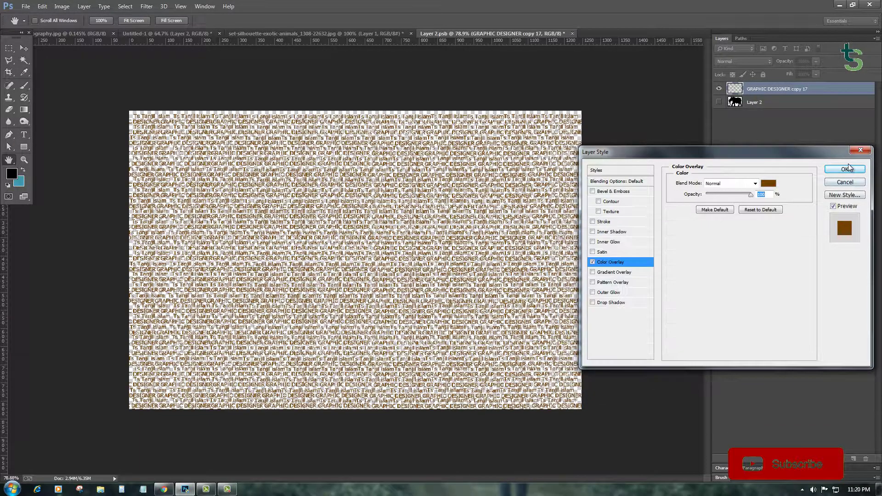
{"action": "left_click", "coordinate": [844, 169]}
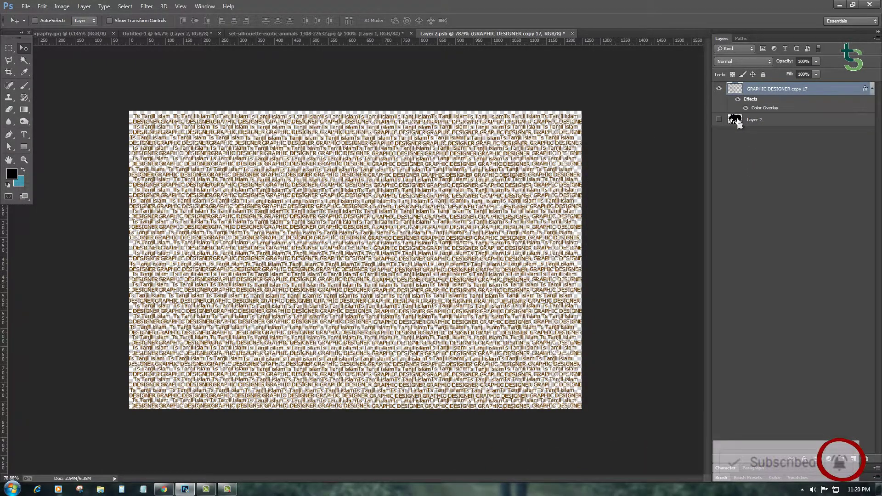
Step: Load the elephant from the Layer 2 thumbnail as a selection and inspect the top edge
{"action": "left_click", "coordinate": [736, 120], "text": "ctrl"}
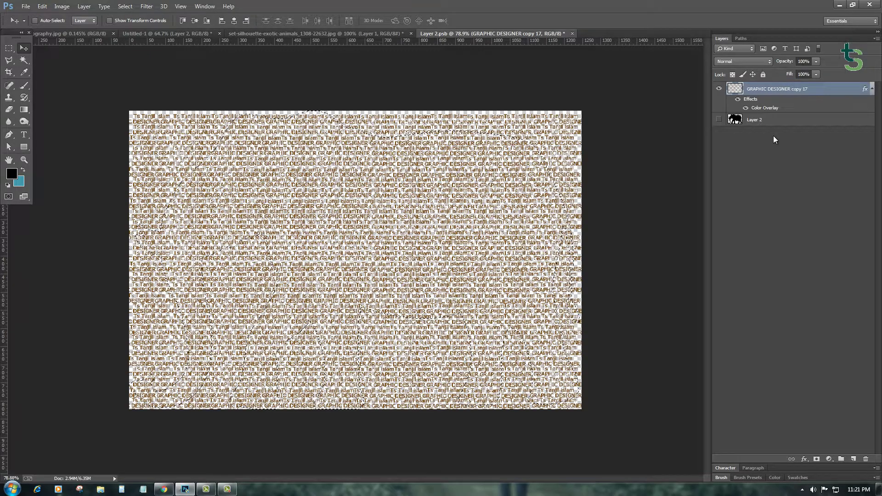
{"action": "scroll", "coordinate": [448, 119], "scroll_direction": "up", "scroll_amount": 2}
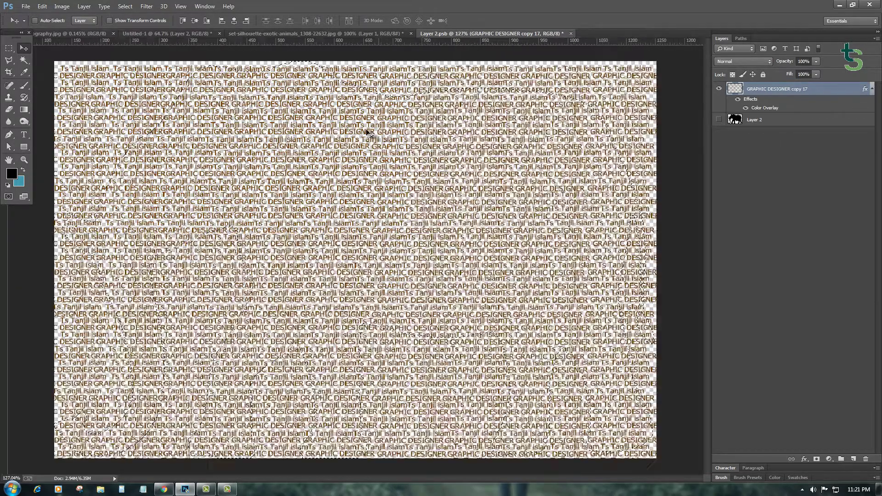
{"action": "scroll", "coordinate": [366, 132], "scroll_direction": "up", "scroll_amount": 2}
{"action": "scroll", "coordinate": [358, 142], "scroll_direction": "down", "scroll_amount": 1}
{"action": "scroll", "coordinate": [354, 150], "scroll_direction": "down", "scroll_amount": 1}
{"action": "scroll", "coordinate": [354, 150], "scroll_direction": "up", "scroll_amount": 2}
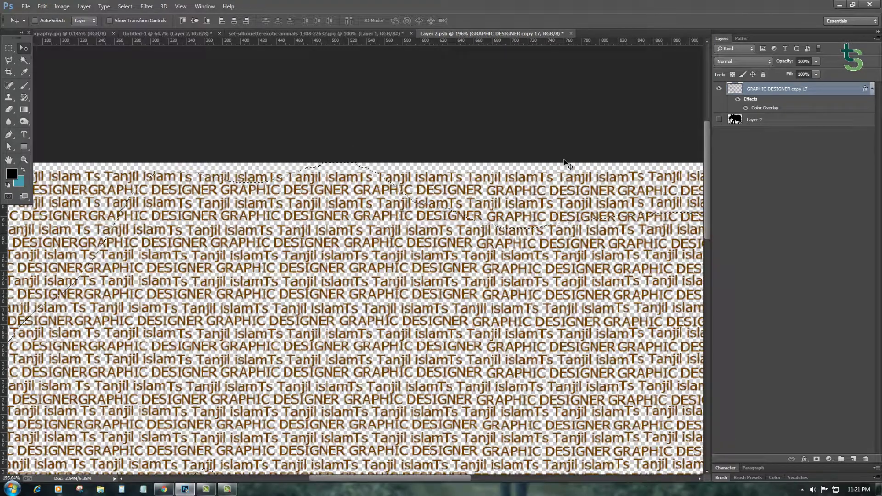
{"action": "scroll", "coordinate": [565, 154], "scroll_direction": "up", "scroll_amount": 2}
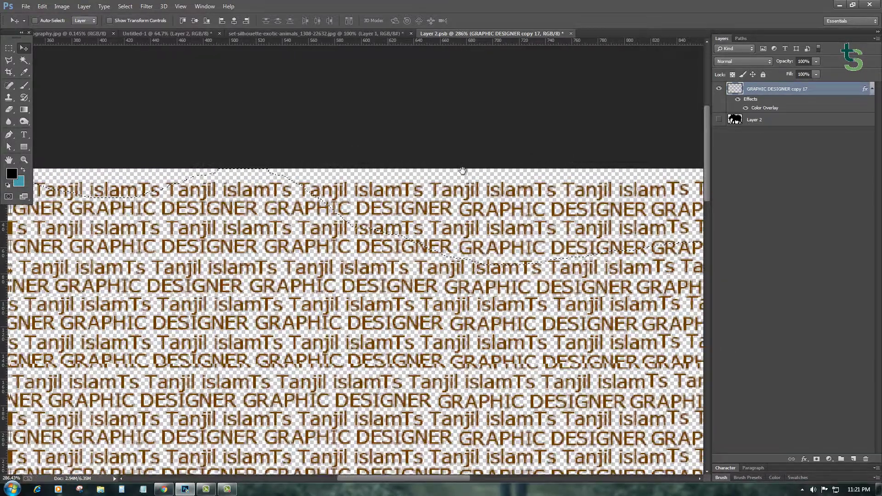
{"action": "left_click_drag", "start_coordinate": [446, 168], "coordinate": [462, 171]}
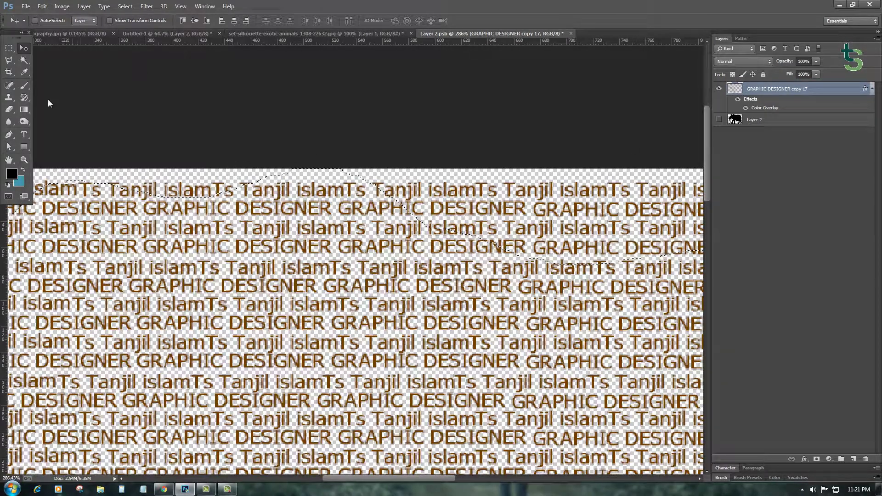
Step: Clone-stamp Tanjil letters sampled from the pattern to fill the gap along its top edge
{"action": "left_click", "coordinate": [8, 97]}
{"action": "left_click", "coordinate": [289, 192], "text": "alt"}
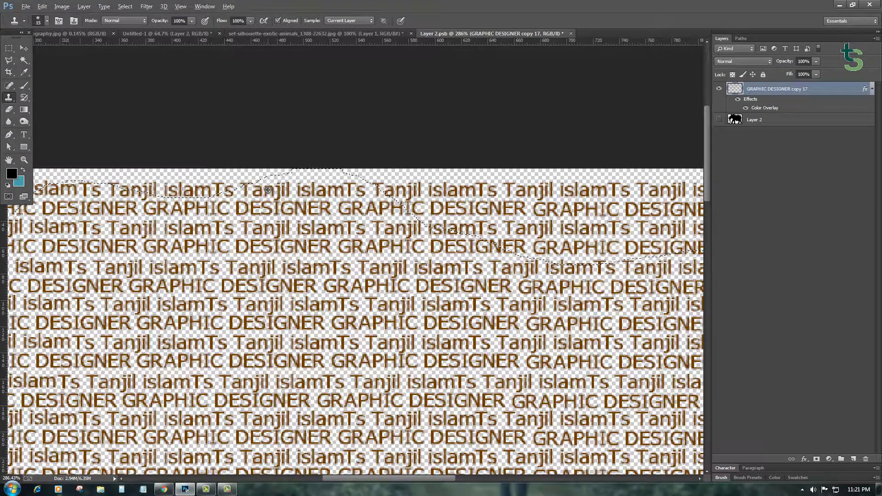
{"action": "mouse_move", "coordinate": [294, 174]}
{"action": "left_mouse_down"}
{"action": "mouse_move", "coordinate": [356, 173]}
{"action": "mouse_move", "coordinate": [300, 171]}
{"action": "mouse_move", "coordinate": [313, 172]}
{"action": "left_mouse_up"}
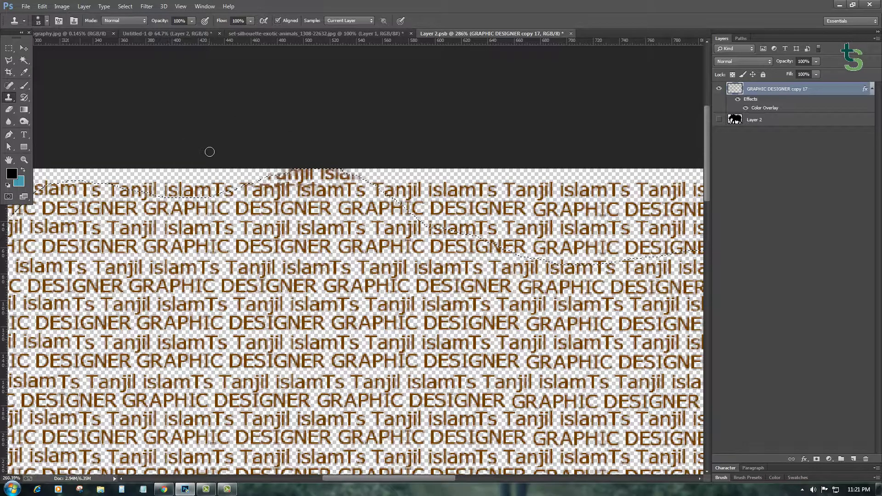
{"action": "scroll", "coordinate": [209, 152], "scroll_direction": "down", "scroll_amount": 5}
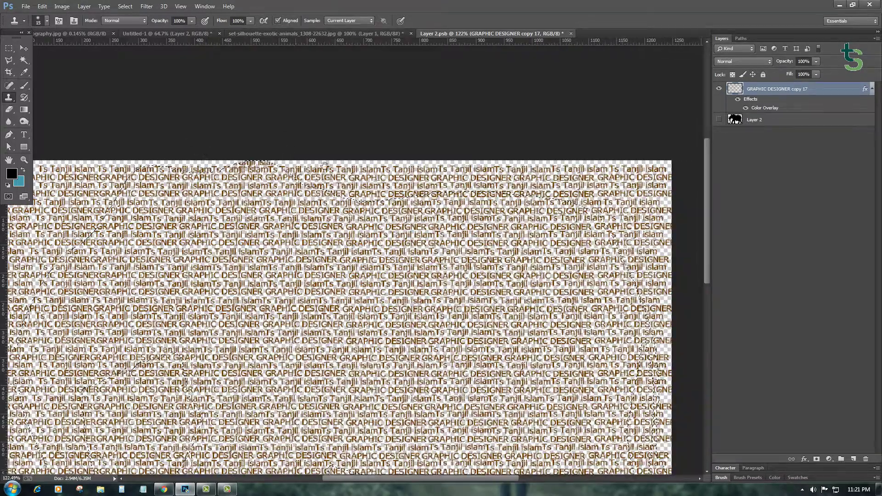
{"action": "left_click_drag", "start_coordinate": [324, 164], "coordinate": [456, 129]}
{"action": "scroll", "coordinate": [347, 144], "scroll_direction": "down", "scroll_amount": 3}
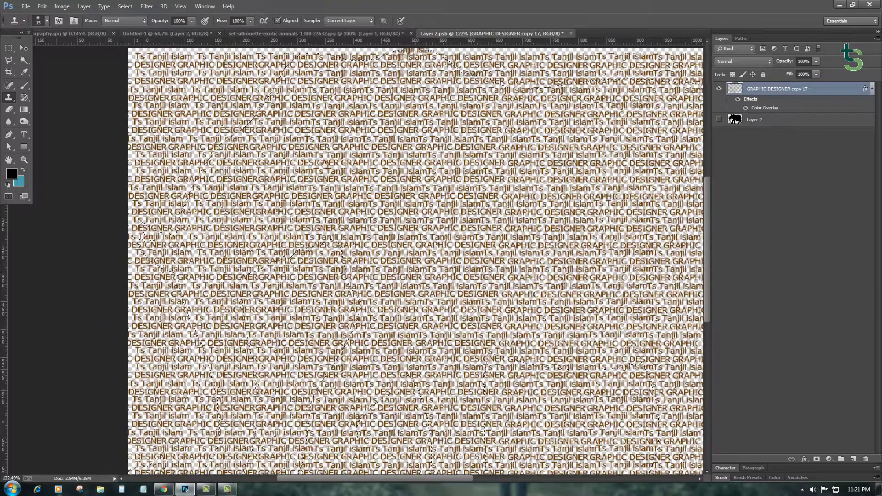
{"action": "scroll", "coordinate": [202, 136], "scroll_direction": "down", "scroll_amount": 3}
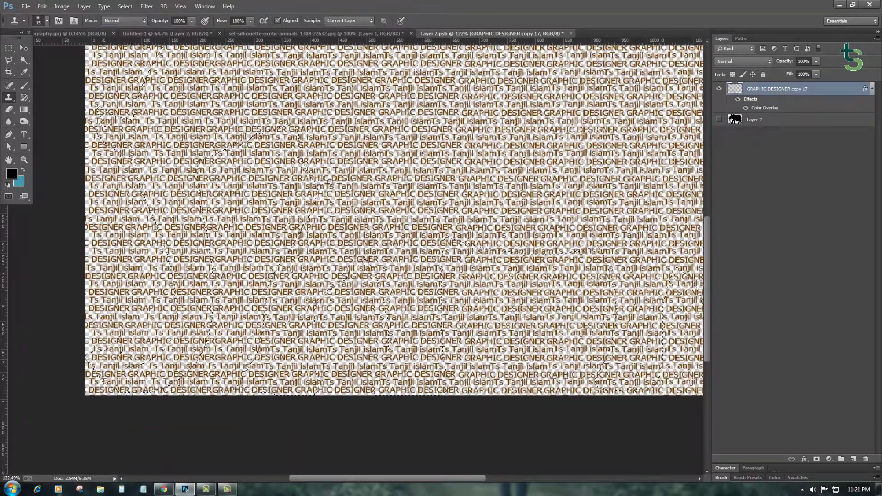
{"action": "scroll", "coordinate": [202, 135], "scroll_direction": "down", "scroll_amount": 2}
{"action": "scroll", "coordinate": [276, 161], "scroll_direction": "down", "scroll_amount": 1}
{"action": "scroll", "coordinate": [394, 197], "scroll_direction": "up", "scroll_amount": 2}
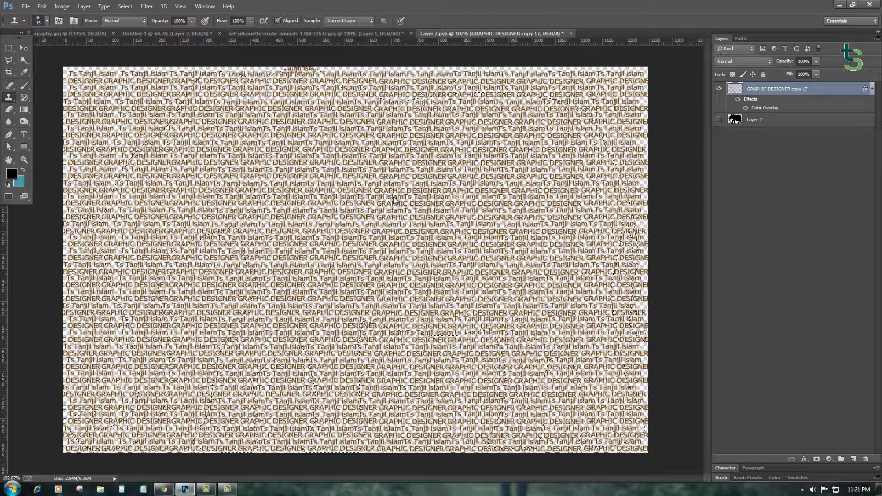
Step: Invert the selection, delete all text outside the elephant, deselect, and save Layer 2.psb
{"action": "key", "text": "ctrl+alt+shift+i"}
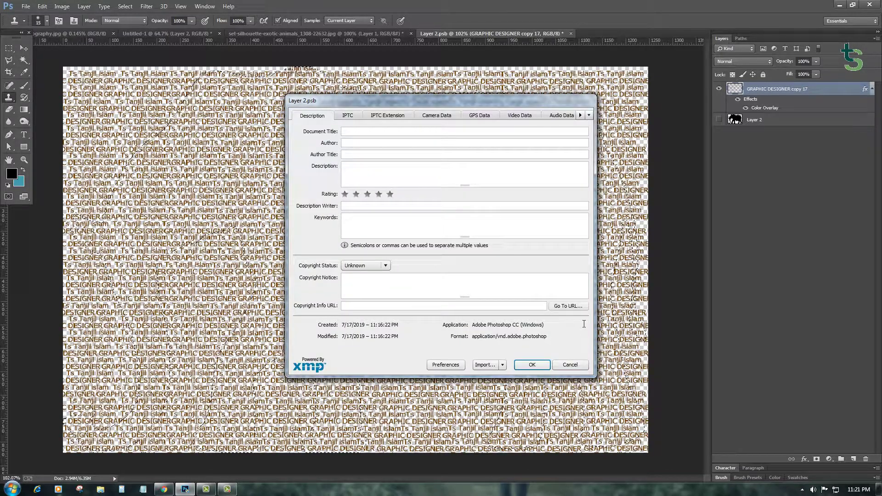
{"action": "left_click", "coordinate": [577, 365]}
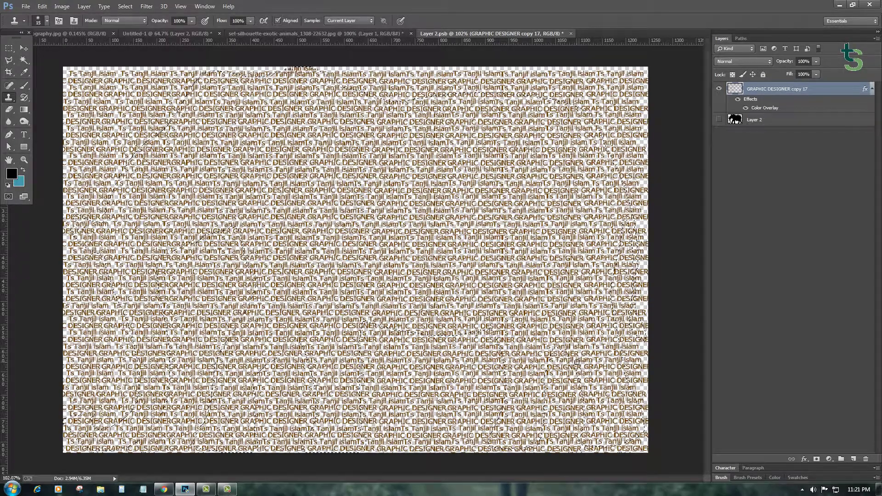
{"action": "key", "text": "Delete"}
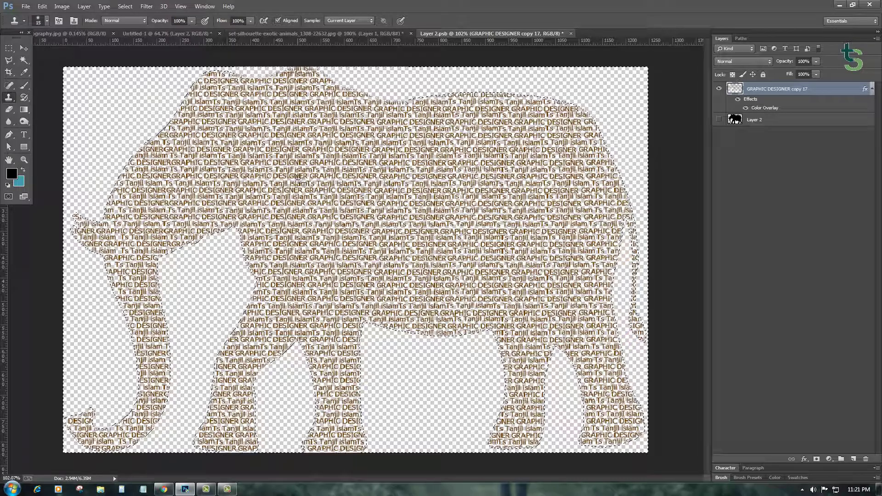
{"action": "key", "text": "ctrl+d"}
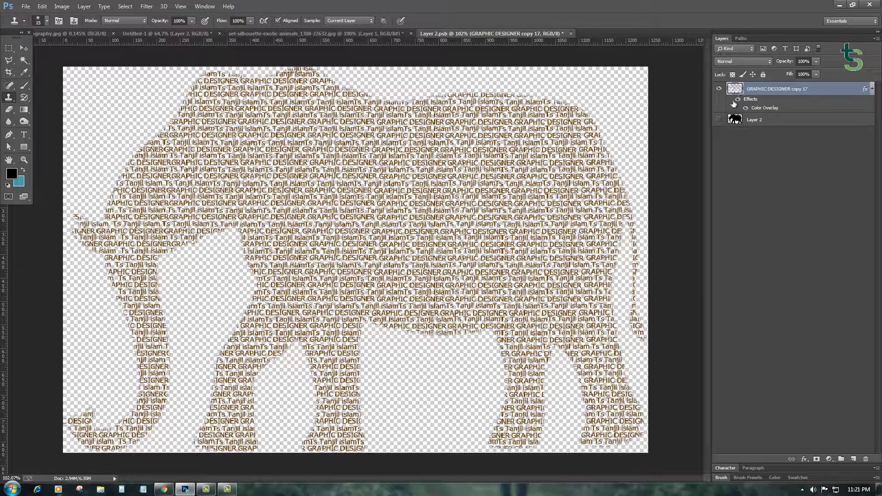
{"action": "key", "text": "ctrl+s"}
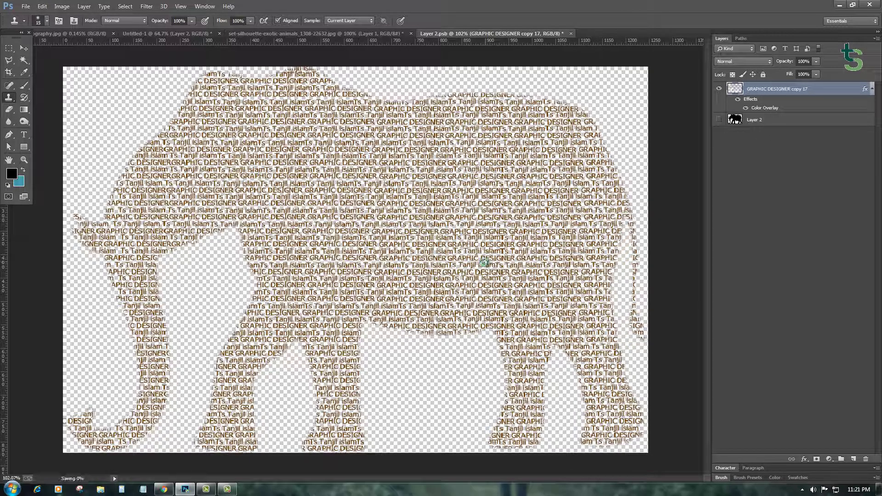
Step: Check the updated text-filled elephant over the gray vignette in the Untitled-1 composition
{"action": "left_click", "coordinate": [365, 34]}
{"action": "left_click", "coordinate": [446, 33]}
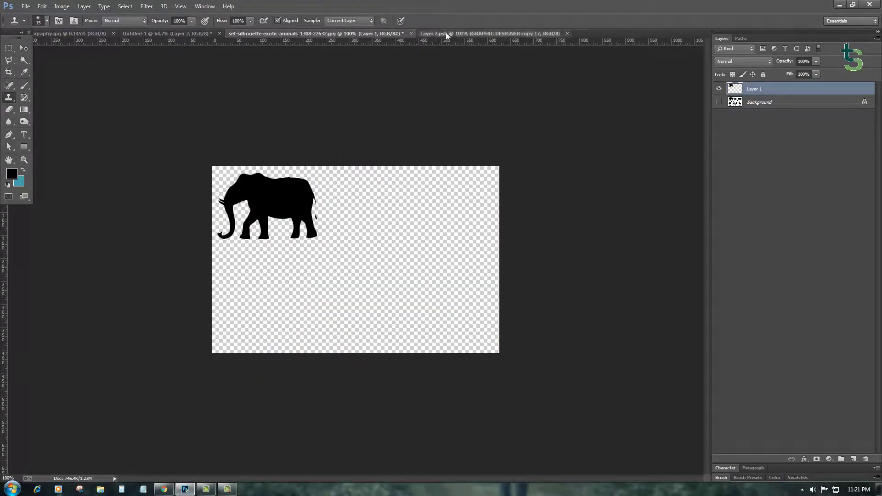
{"action": "left_click", "coordinate": [206, 33]}
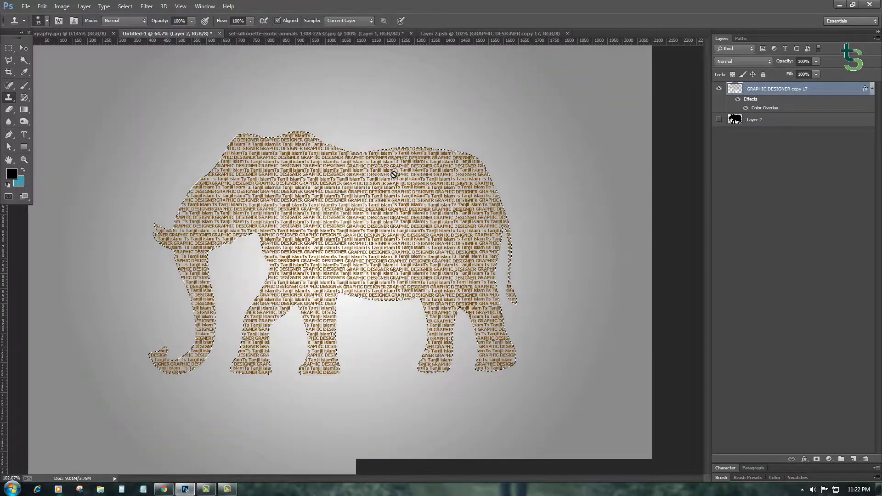
{"action": "scroll", "coordinate": [394, 176], "scroll_direction": "down", "scroll_amount": 1}
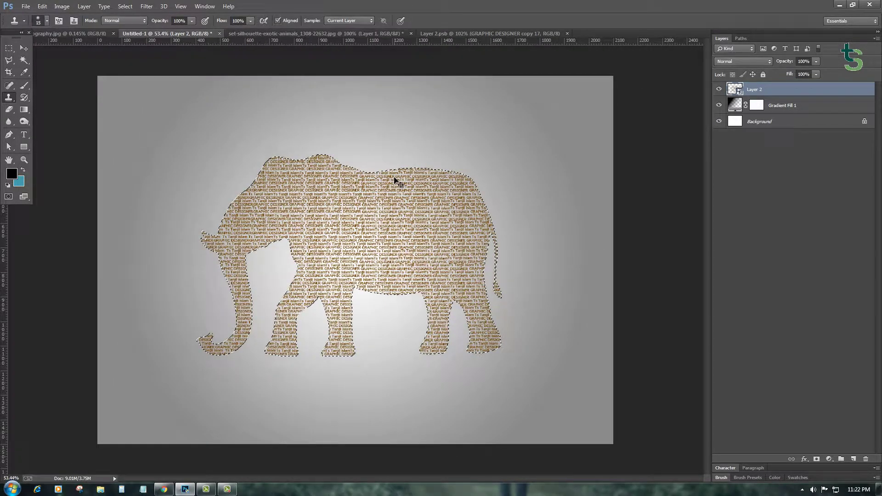
{"action": "key", "text": "ctrl+d"}
{"action": "scroll", "coordinate": [394, 180], "scroll_direction": "down", "scroll_amount": 1}
{"action": "scroll", "coordinate": [393, 181], "scroll_direction": "down", "scroll_amount": 3}
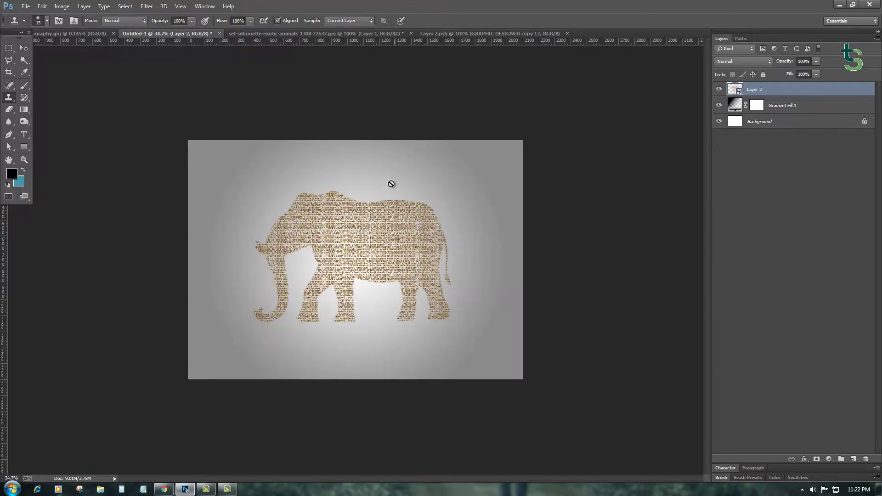
{"action": "scroll", "coordinate": [391, 183], "scroll_direction": "down", "scroll_amount": 3}
{"action": "scroll", "coordinate": [390, 185], "scroll_direction": "down", "scroll_amount": 1}
{"action": "scroll", "coordinate": [389, 185], "scroll_direction": "up", "scroll_amount": 1}
{"action": "scroll", "coordinate": [389, 185], "scroll_direction": "up", "scroll_amount": 2}
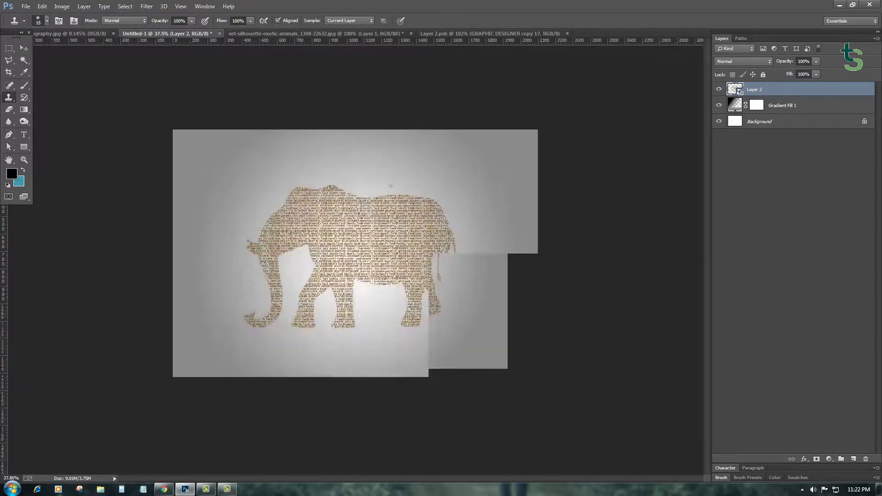
{"action": "scroll", "coordinate": [390, 185], "scroll_direction": "up", "scroll_amount": 2}
{"action": "scroll", "coordinate": [390, 185], "scroll_direction": "up", "scroll_amount": 3}
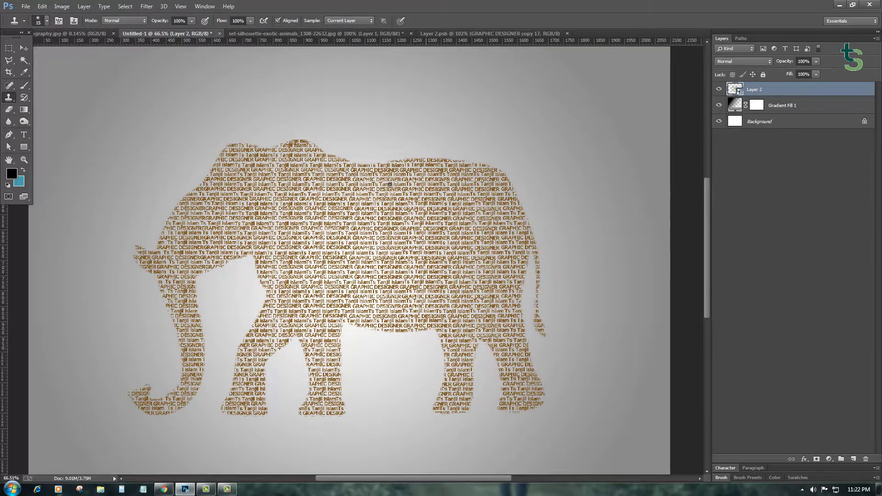
{"action": "scroll", "coordinate": [389, 185], "scroll_direction": "down", "scroll_amount": 1}
{"action": "scroll", "coordinate": [389, 184], "scroll_direction": "down", "scroll_amount": 1}
{"action": "scroll", "coordinate": [390, 185], "scroll_direction": "down", "scroll_amount": 1}
{"action": "scroll", "coordinate": [391, 184], "scroll_direction": "down", "scroll_amount": 1}
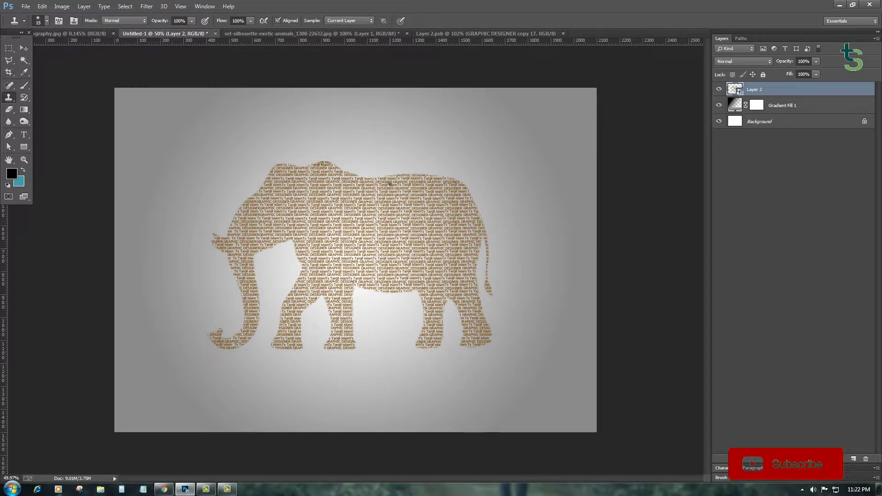
{"action": "scroll", "coordinate": [393, 184], "scroll_direction": "up", "scroll_amount": 1}
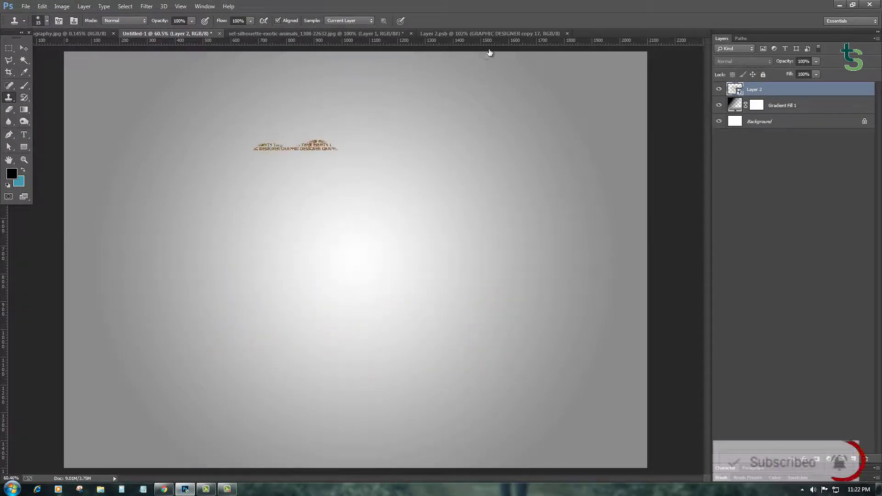
Step: Float Layer 2.psb into its own window and close it and the silhouette document
{"action": "left_click_drag", "start_coordinate": [541, 33], "coordinate": [425, 164]}
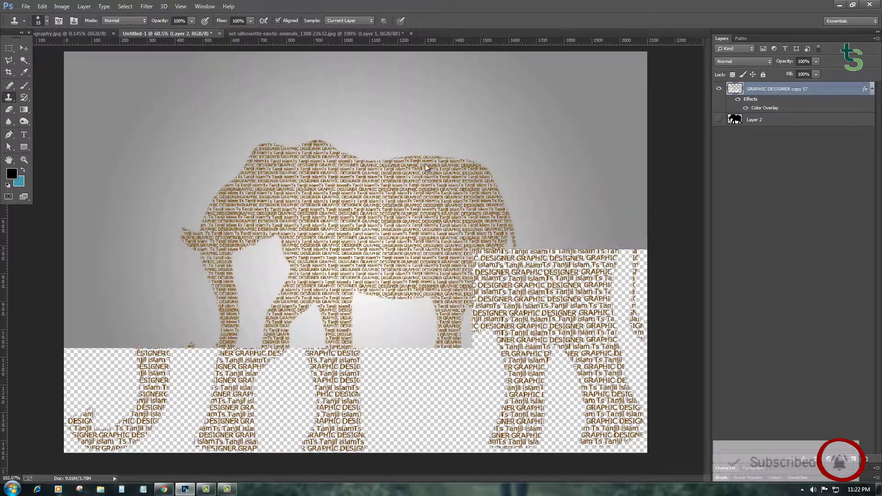
{"action": "left_click", "coordinate": [379, 35]}
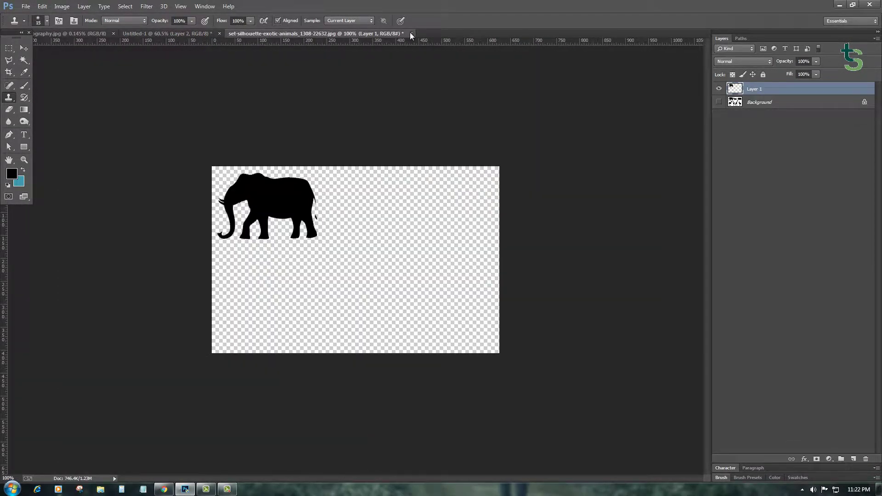
{"action": "left_click", "coordinate": [411, 33]}
{"action": "left_click", "coordinate": [448, 185]}
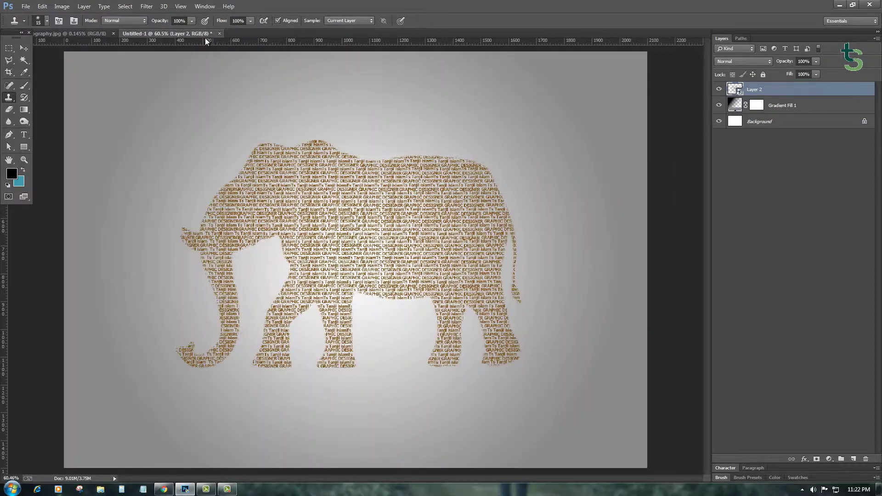
Step: Add an empty Layer 3 directly above Gradient Fill 1 for the shadow
{"action": "scroll", "coordinate": [375, 251], "scroll_direction": "down", "scroll_amount": 2}
{"action": "scroll", "coordinate": [374, 251], "scroll_direction": "down", "scroll_amount": 3}
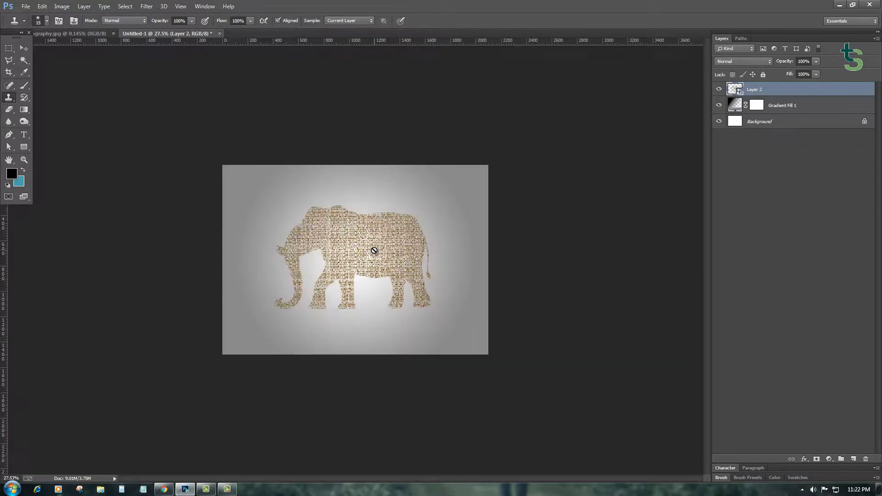
{"action": "scroll", "coordinate": [374, 251], "scroll_direction": "up", "scroll_amount": 1}
{"action": "scroll", "coordinate": [377, 251], "scroll_direction": "up", "scroll_amount": 2}
{"action": "scroll", "coordinate": [377, 251], "scroll_direction": "up", "scroll_amount": 1}
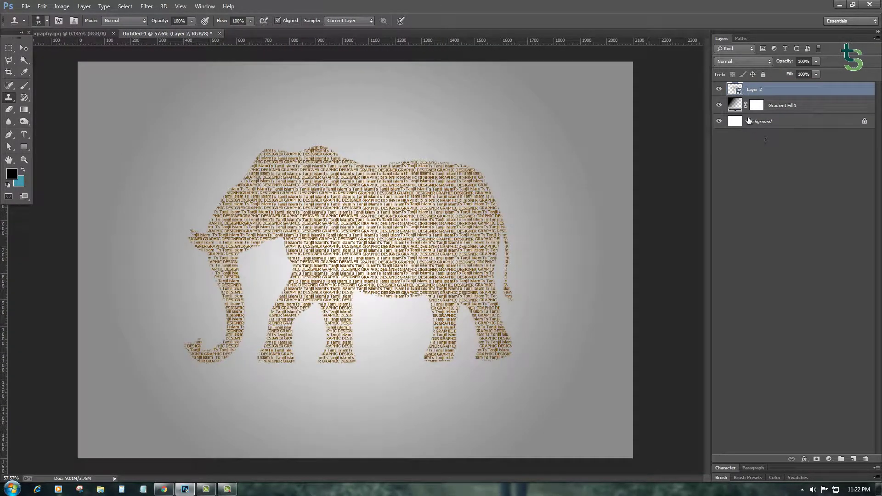
{"action": "left_click", "coordinate": [787, 105]}
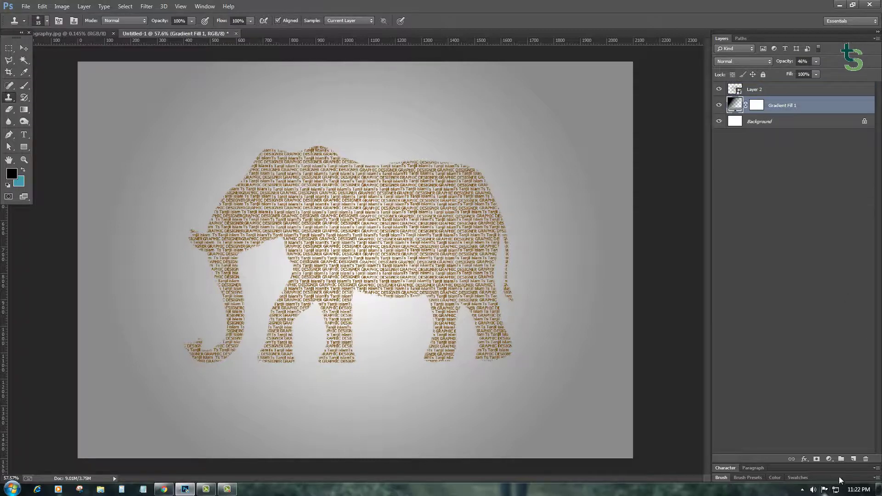
{"action": "left_click", "coordinate": [850, 458]}
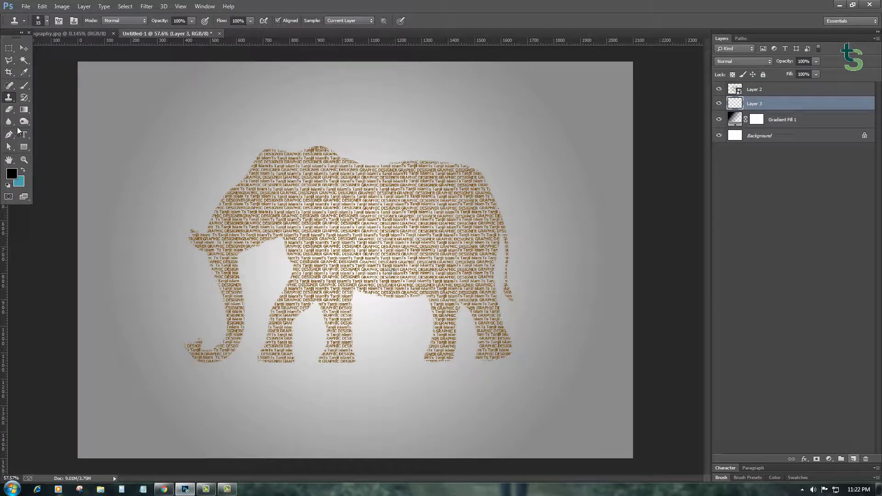
Step: Paint a soft black brush dot below the elephant and squash it into a flat oval
{"action": "left_click", "coordinate": [26, 87]}
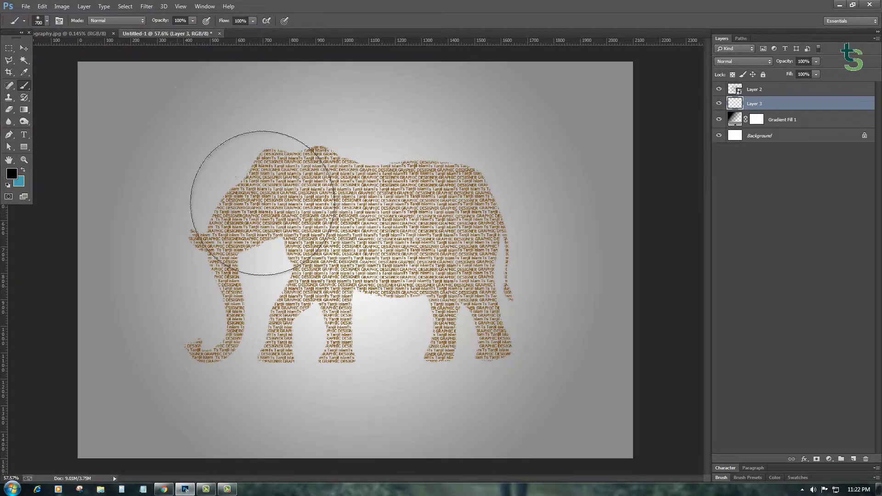
{"action": "key", "text": "bracketleft"}
{"action": "key", "text": "bracketleft"}
{"action": "key", "text": "bracketleft"}
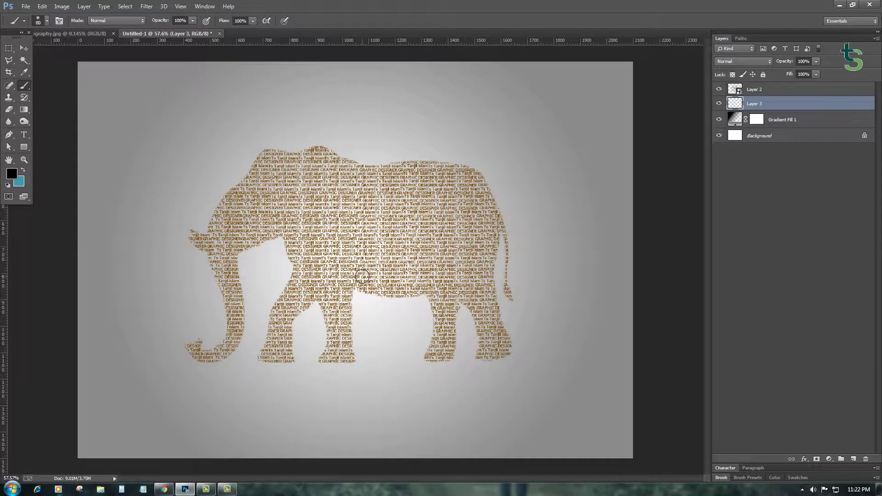
{"action": "key", "text": "bracketright"}
{"action": "key", "text": "bracketright"}
{"action": "left_click", "coordinate": [378, 342]}
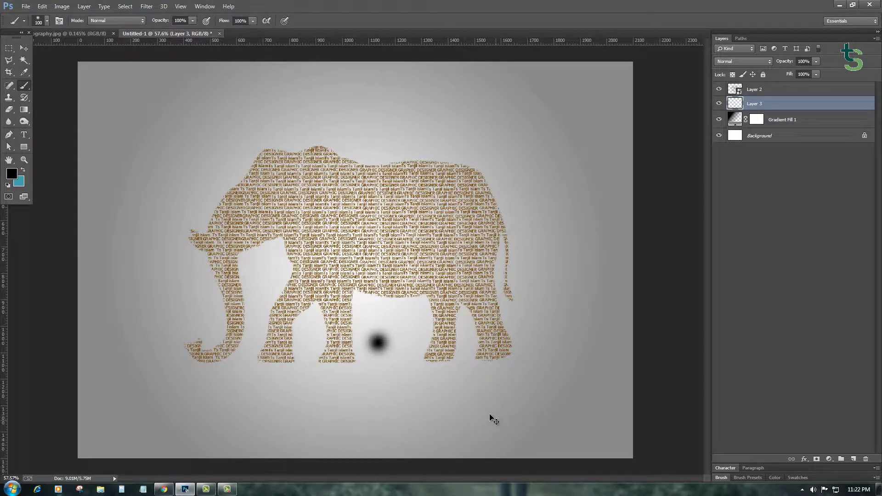
{"action": "key", "text": "ctrl+t"}
{"action": "left_click_drag", "start_coordinate": [377, 321], "coordinate": [386, 339]}
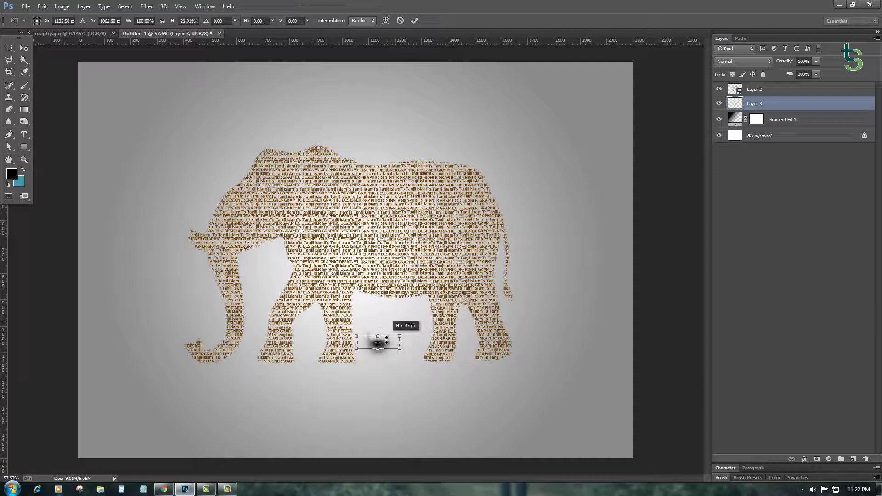
{"action": "key", "text": "Return"}
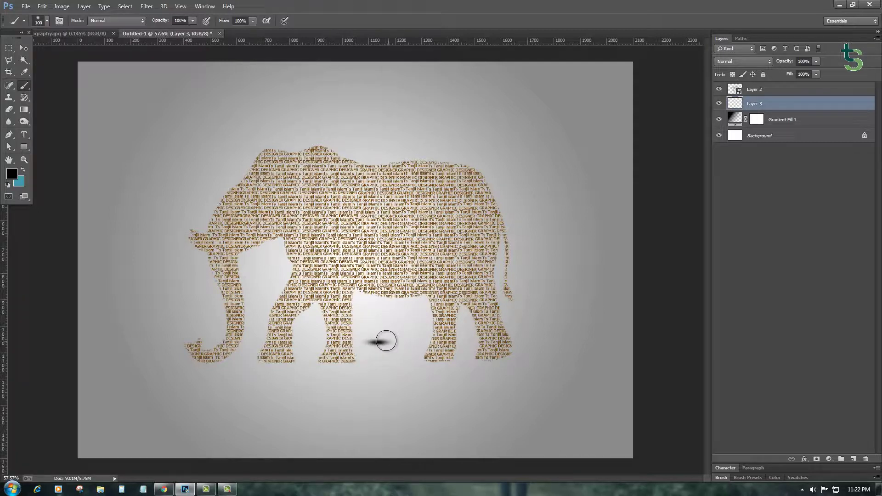
Step: Move the oval under the front leg, stretch it wider, and fade Layer 3 to 40% opacity
{"action": "left_click", "coordinate": [22, 48]}
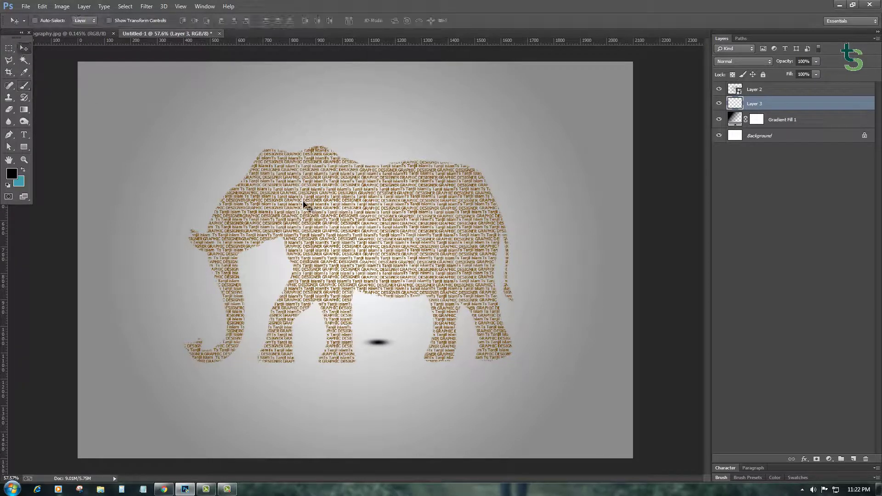
{"action": "left_click_drag", "start_coordinate": [339, 358], "coordinate": [321, 365]}
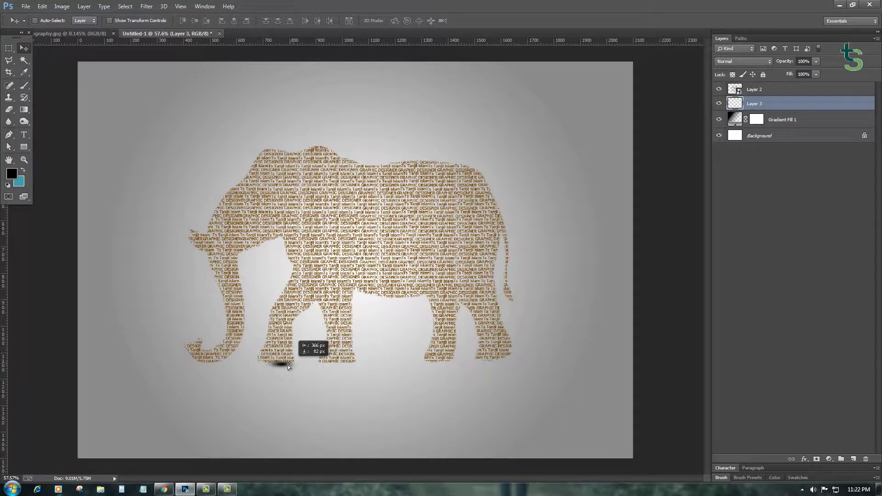
{"action": "key", "text": "ctrl+t"}
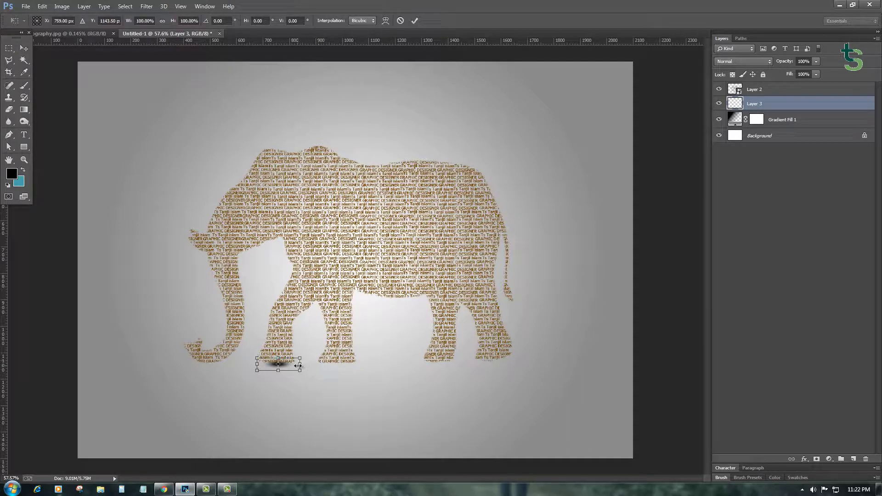
{"action": "mouse_move", "coordinate": [299, 364]}
{"action": "left_mouse_down"}
{"action": "mouse_move", "coordinate": [337, 364]}
{"action": "mouse_move", "coordinate": [315, 357]}
{"action": "left_mouse_up"}
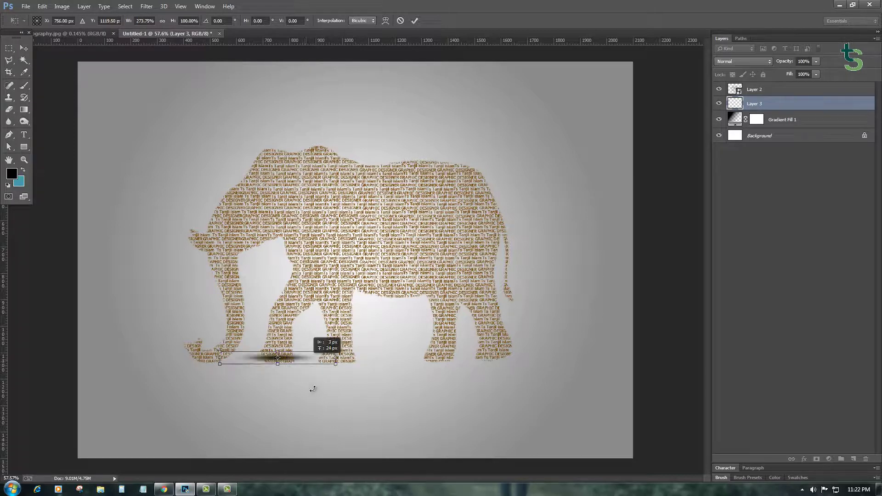
{"action": "key", "text": "Return"}
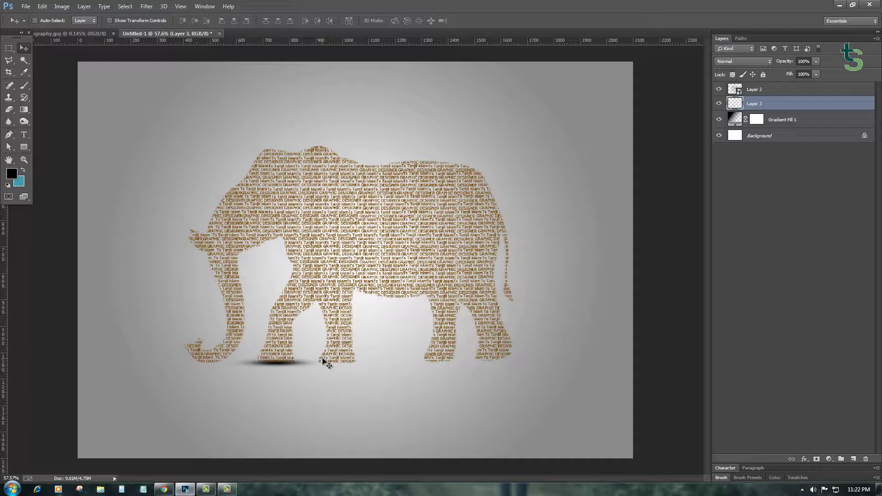
{"action": "left_click_drag", "start_coordinate": [786, 63], "coordinate": [766, 62]}
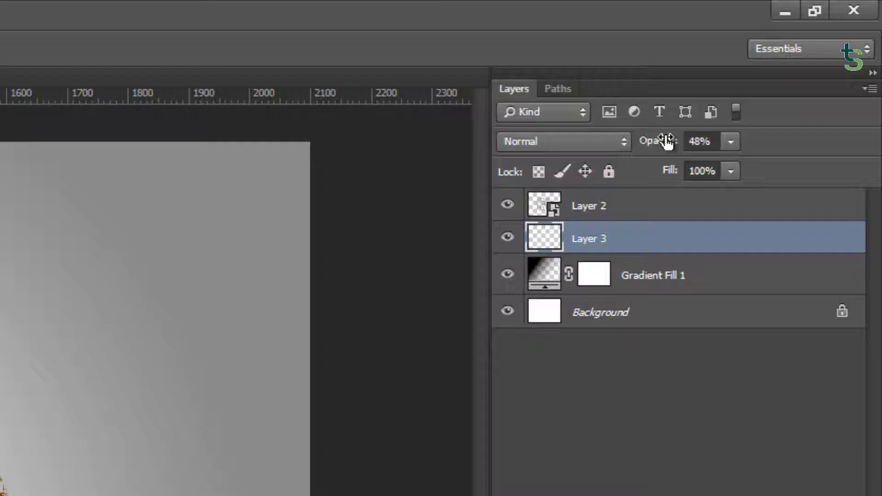
Step: Fade Layer 3 to 21% and place shadow copies under the other feet and rear feet
{"action": "left_click_drag", "start_coordinate": [786, 61], "coordinate": [779, 69]}
{"action": "left_click_drag", "start_coordinate": [645, 158], "coordinate": [627, 141]}
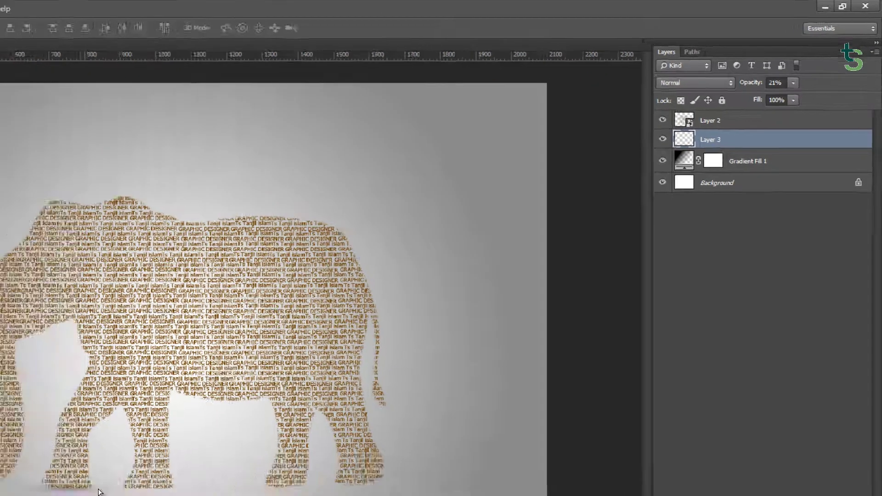
{"action": "left_click_drag", "start_coordinate": [285, 368], "coordinate": [345, 366]}
{"action": "mouse_move", "coordinate": [443, 365]}
{"action": "left_mouse_down"}
{"action": "mouse_move", "coordinate": [500, 358]}
{"action": "mouse_move", "coordinate": [492, 362]}
{"action": "left_mouse_up"}
Step: Tilt and position the newest shadow copy under its foot, setting it to 11% opacity
{"action": "key", "text": "ctrl+t"}
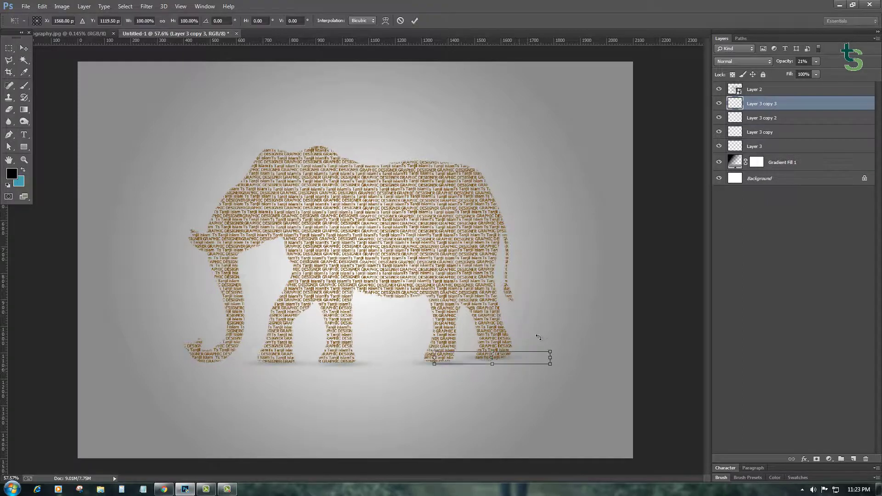
{"action": "left_click_drag", "start_coordinate": [538, 337], "coordinate": [558, 321]}
{"action": "key", "text": "Return"}
{"action": "left_click_drag", "start_coordinate": [523, 357], "coordinate": [533, 358]}
{"action": "key", "text": "0"}
{"action": "key", "text": "0"}
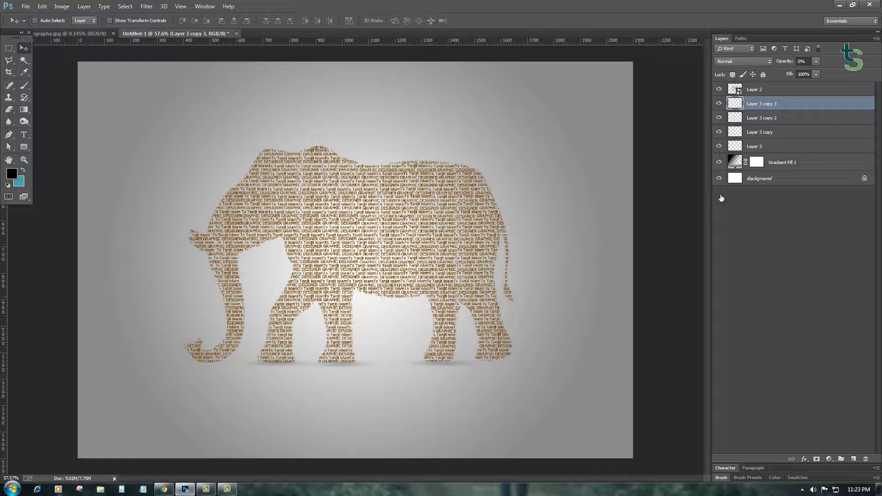
{"action": "left_click_drag", "start_coordinate": [794, 63], "coordinate": [788, 64]}
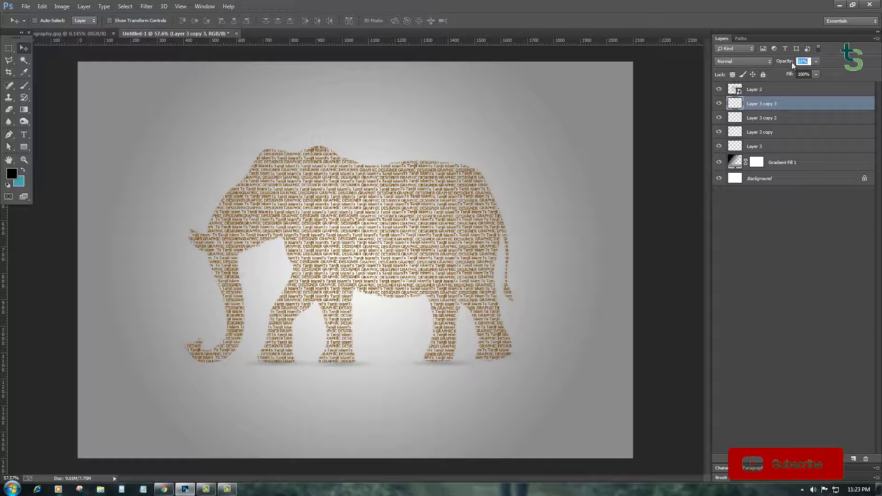
{"action": "left_click_drag", "start_coordinate": [536, 369], "coordinate": [534, 368]}
{"action": "key", "text": "ctrl+minus"}
Step: Give Layer 2's elephant text a red Color Overlay layer style
{"action": "scroll", "coordinate": [335, 345], "scroll_direction": "down", "scroll_amount": 1}
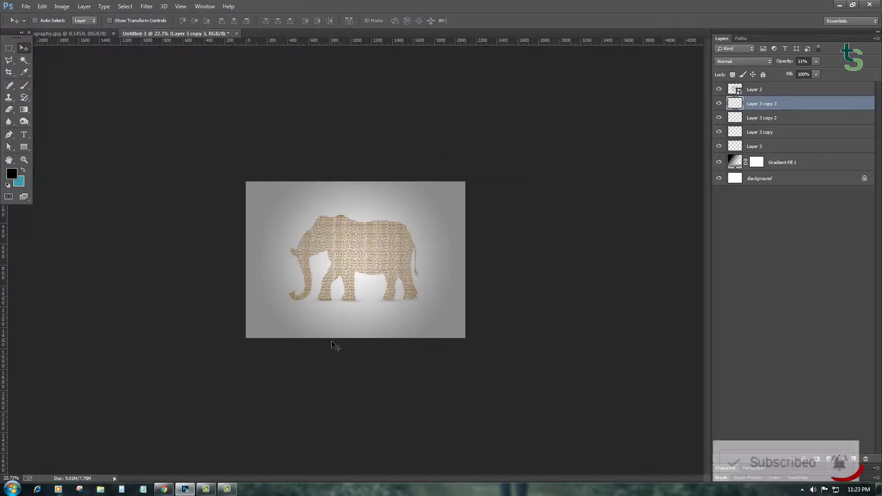
{"action": "scroll", "coordinate": [335, 346], "scroll_direction": "up", "scroll_amount": 3}
{"action": "scroll", "coordinate": [335, 345], "scroll_direction": "down", "scroll_amount": 2}
{"action": "scroll", "coordinate": [334, 345], "scroll_direction": "up", "scroll_amount": 3}
{"action": "double_click", "coordinate": [748, 94]}
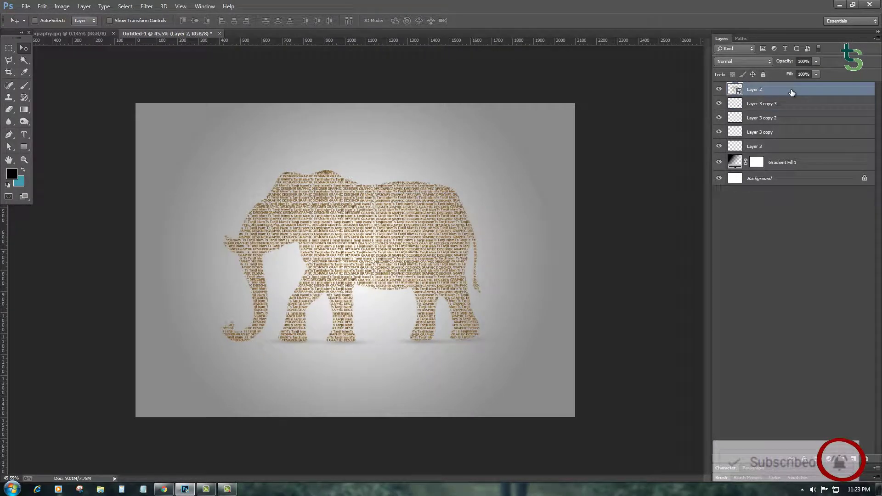
{"action": "left_click", "coordinate": [592, 261]}
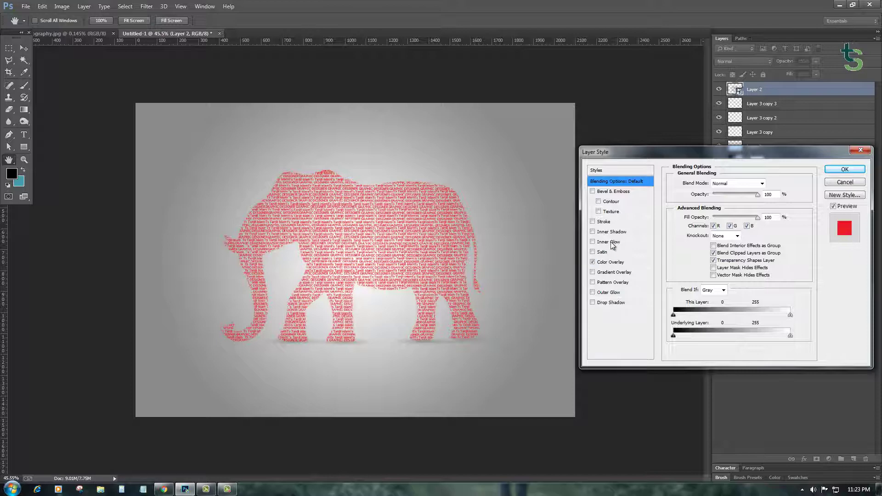
{"action": "left_click", "coordinate": [844, 169]}
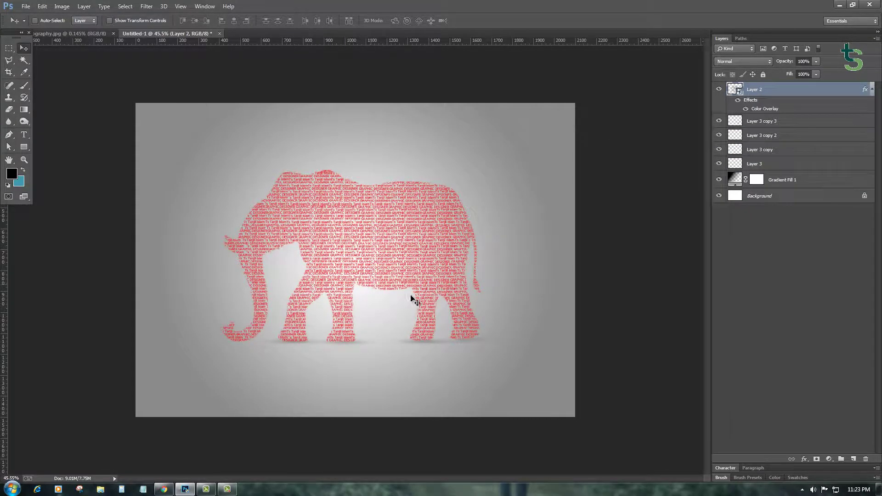
{"action": "scroll", "coordinate": [427, 294], "scroll_direction": "down", "scroll_amount": 3}
{"action": "scroll", "coordinate": [394, 262], "scroll_direction": "up", "scroll_amount": 2}
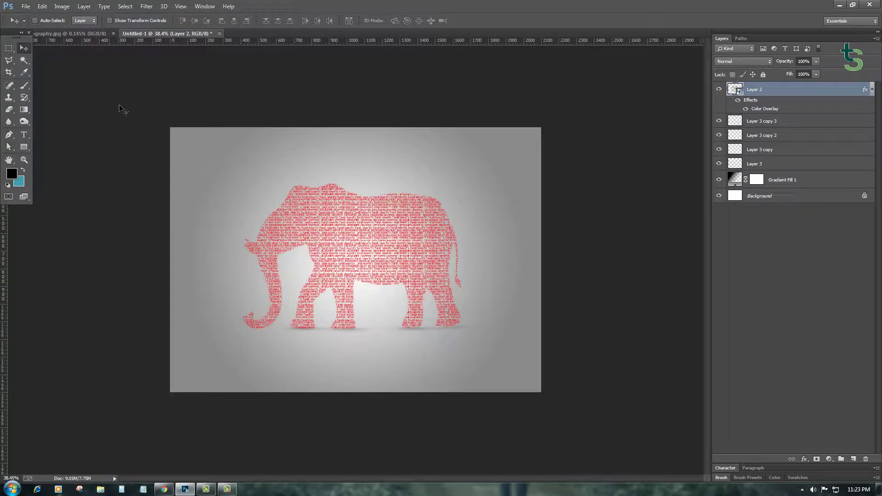
Step: Save the Untitled-1 composition as a Photoshop file with Save As
{"action": "left_click", "coordinate": [28, 7]}
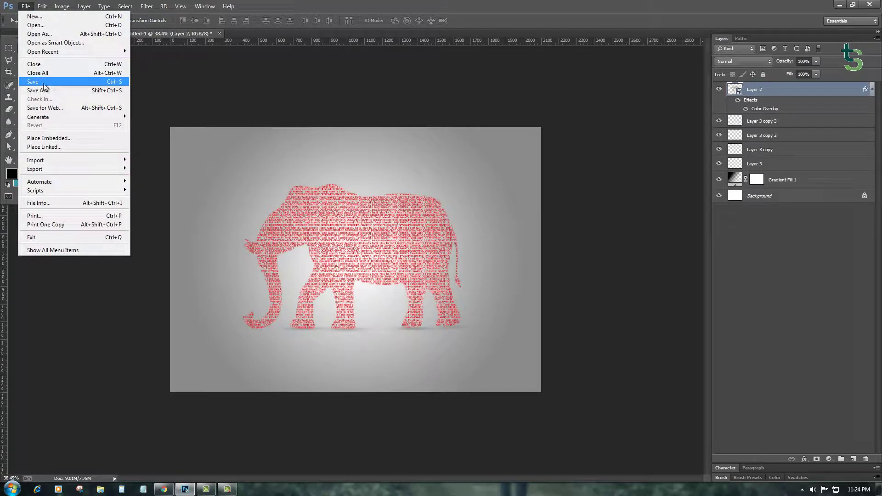
{"action": "left_click", "coordinate": [90, 91]}
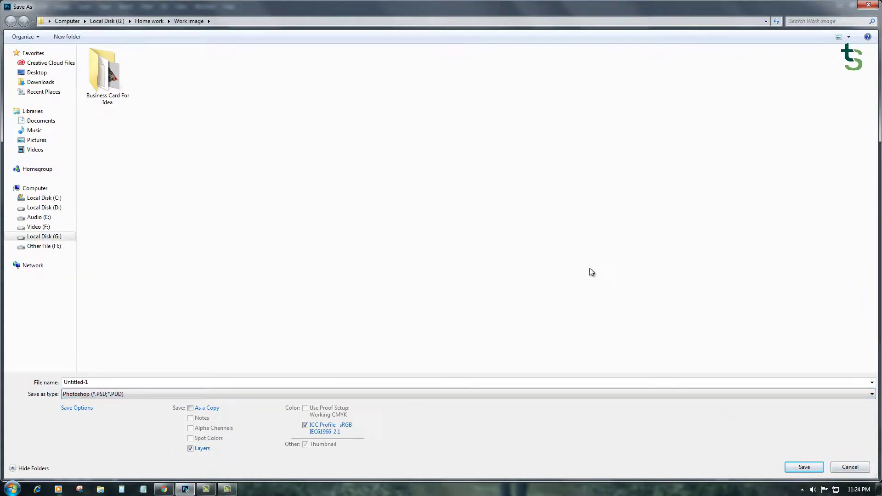
{"action": "left_click", "coordinate": [846, 467]}
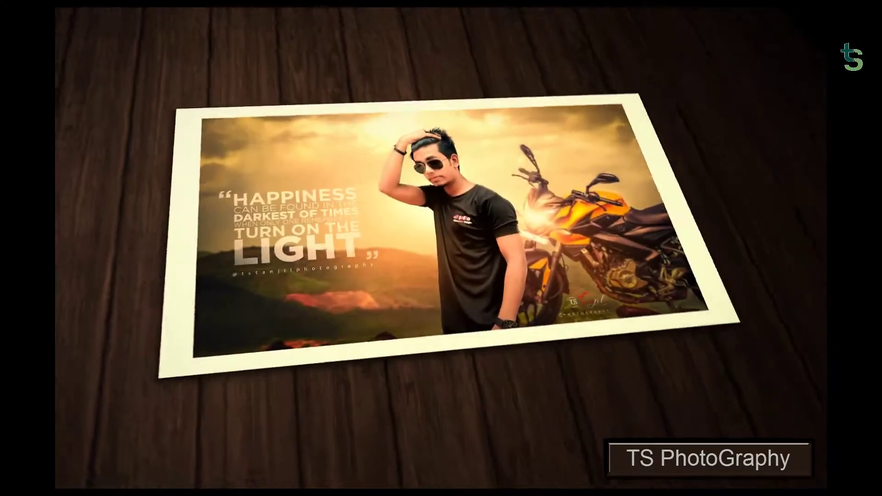